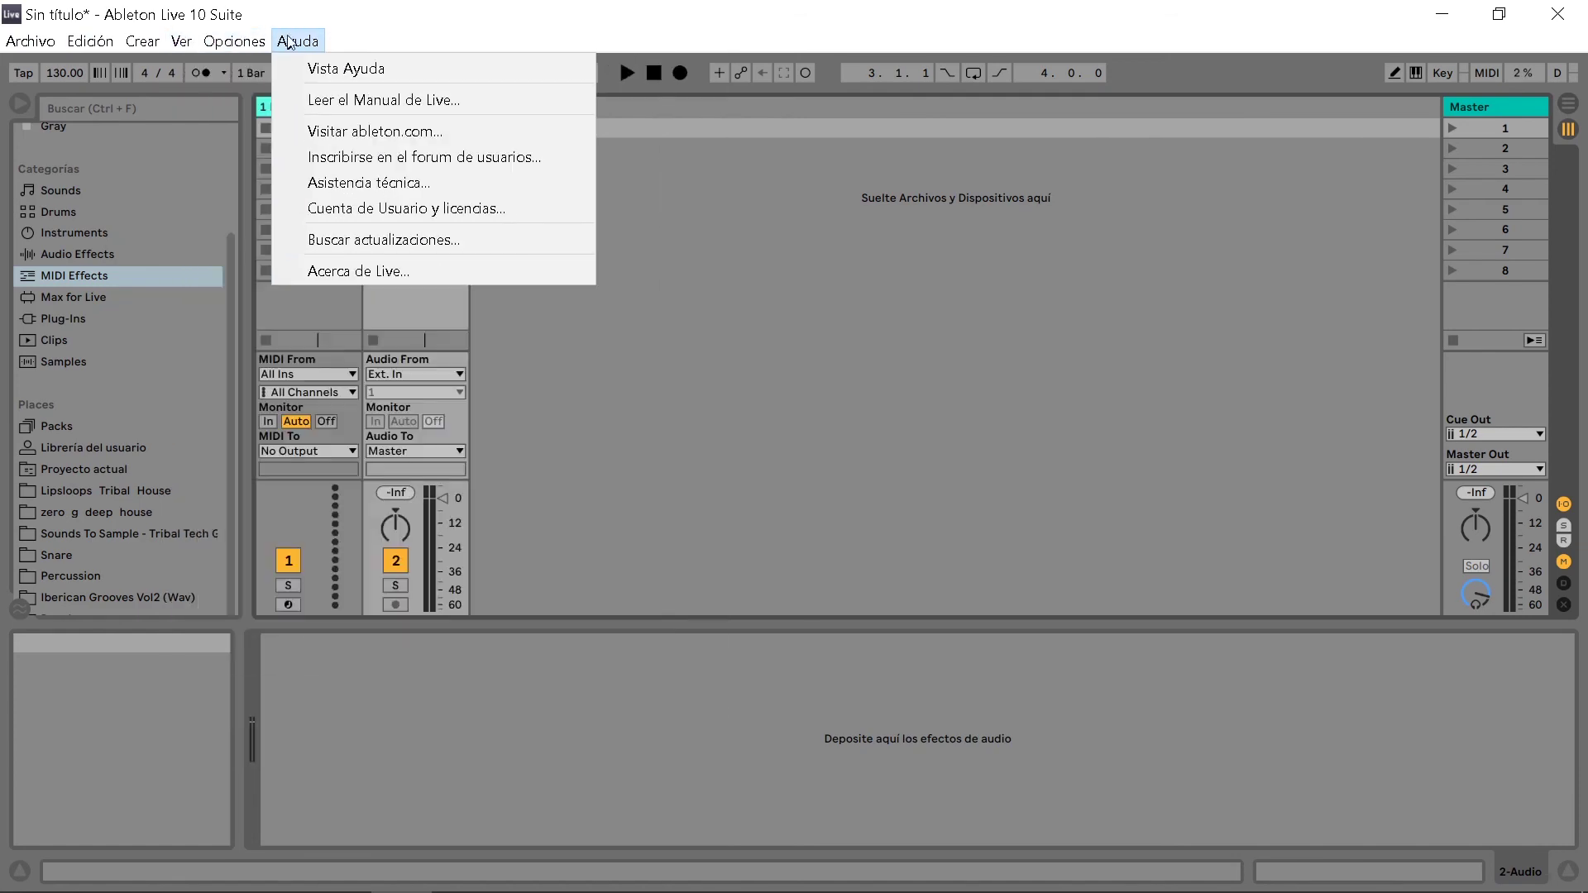
Create a new Live Set
click(298, 42)
click(32, 41)
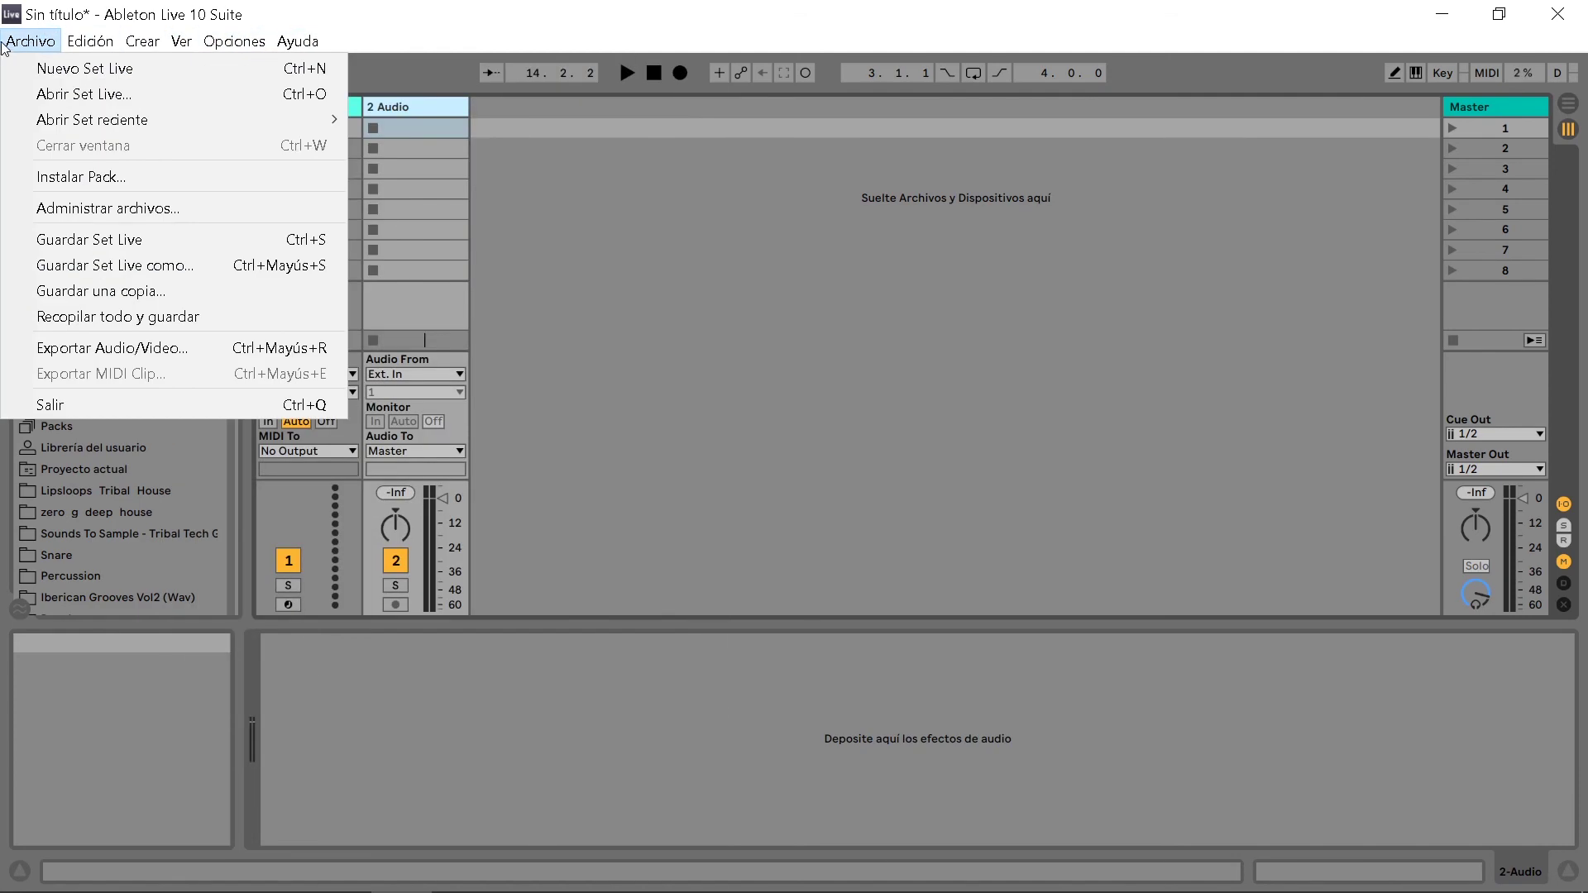
click(66, 70)
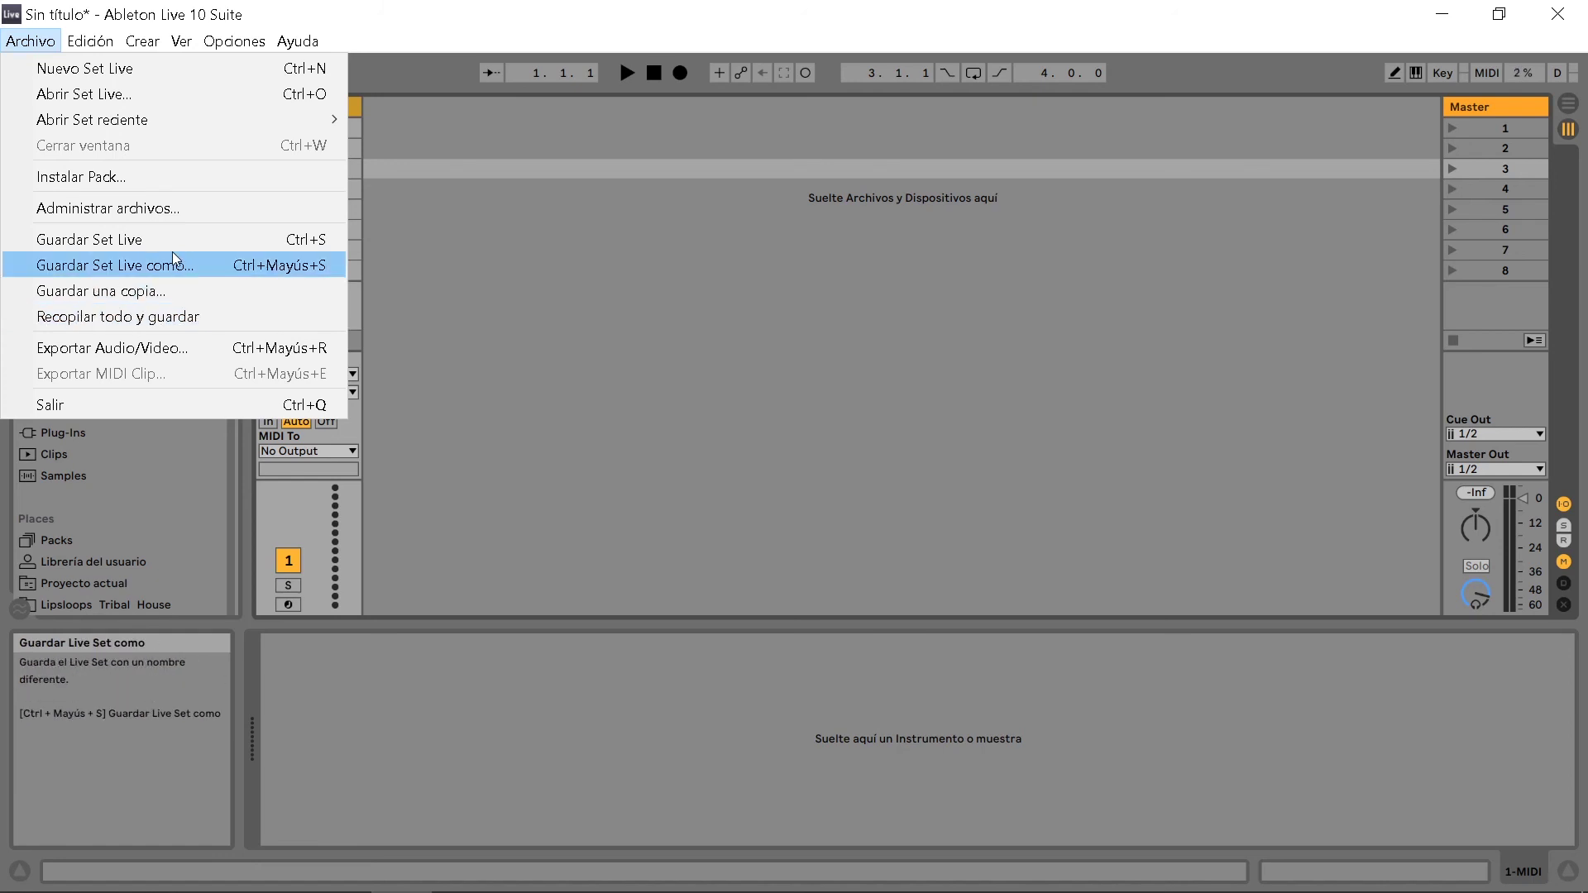
Open the audio/video export settings and examine the rendered track choices, the PCM encoding switch and the file types
click(159, 356)
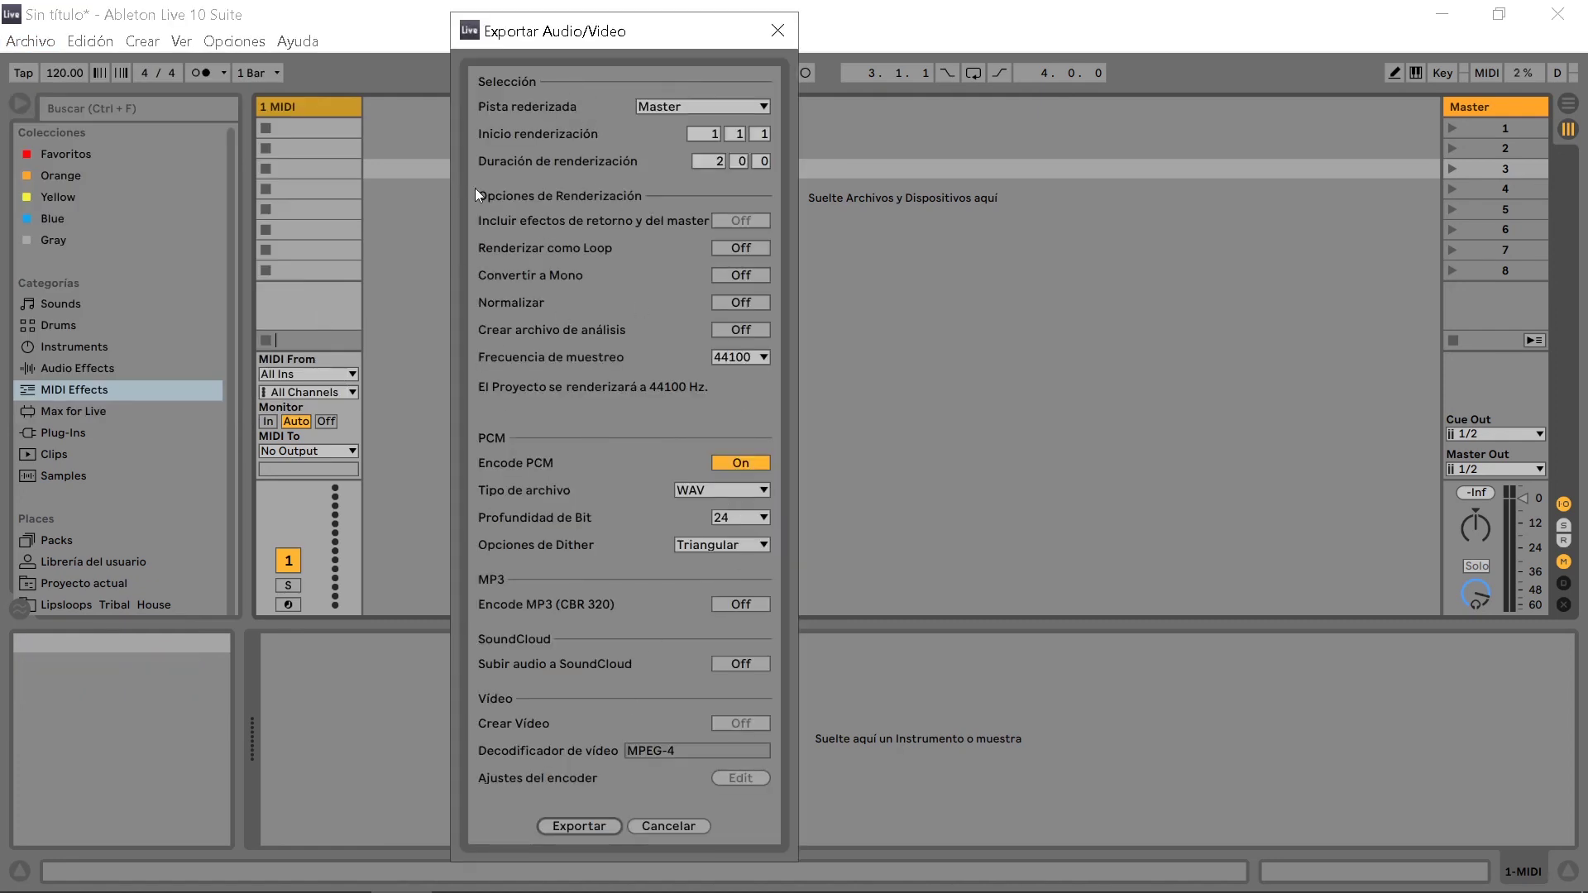
click(686, 107)
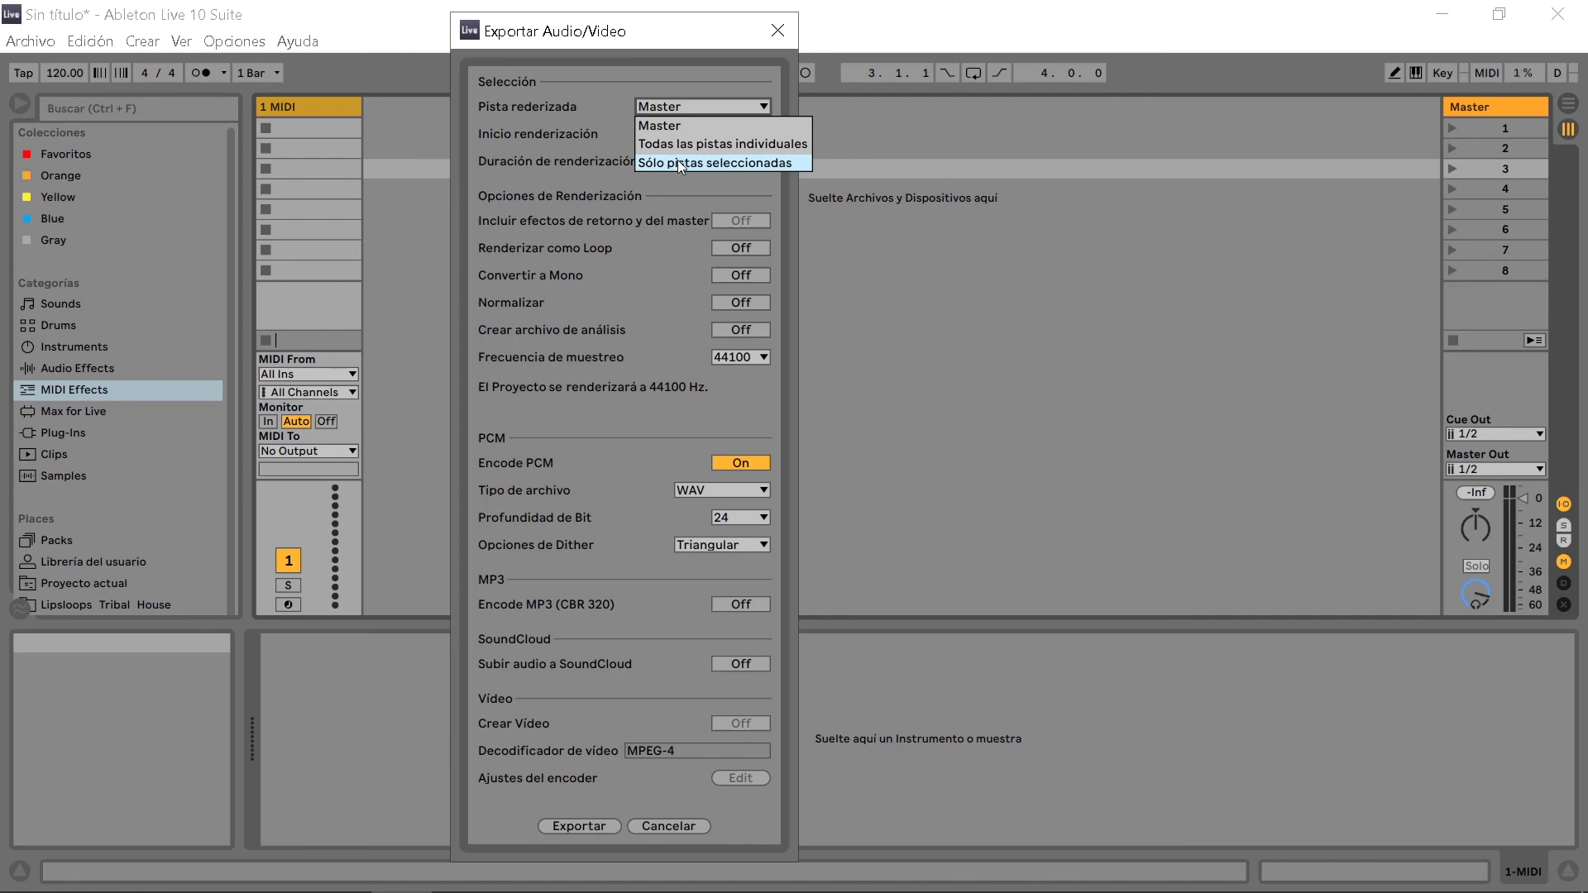
click(548, 117)
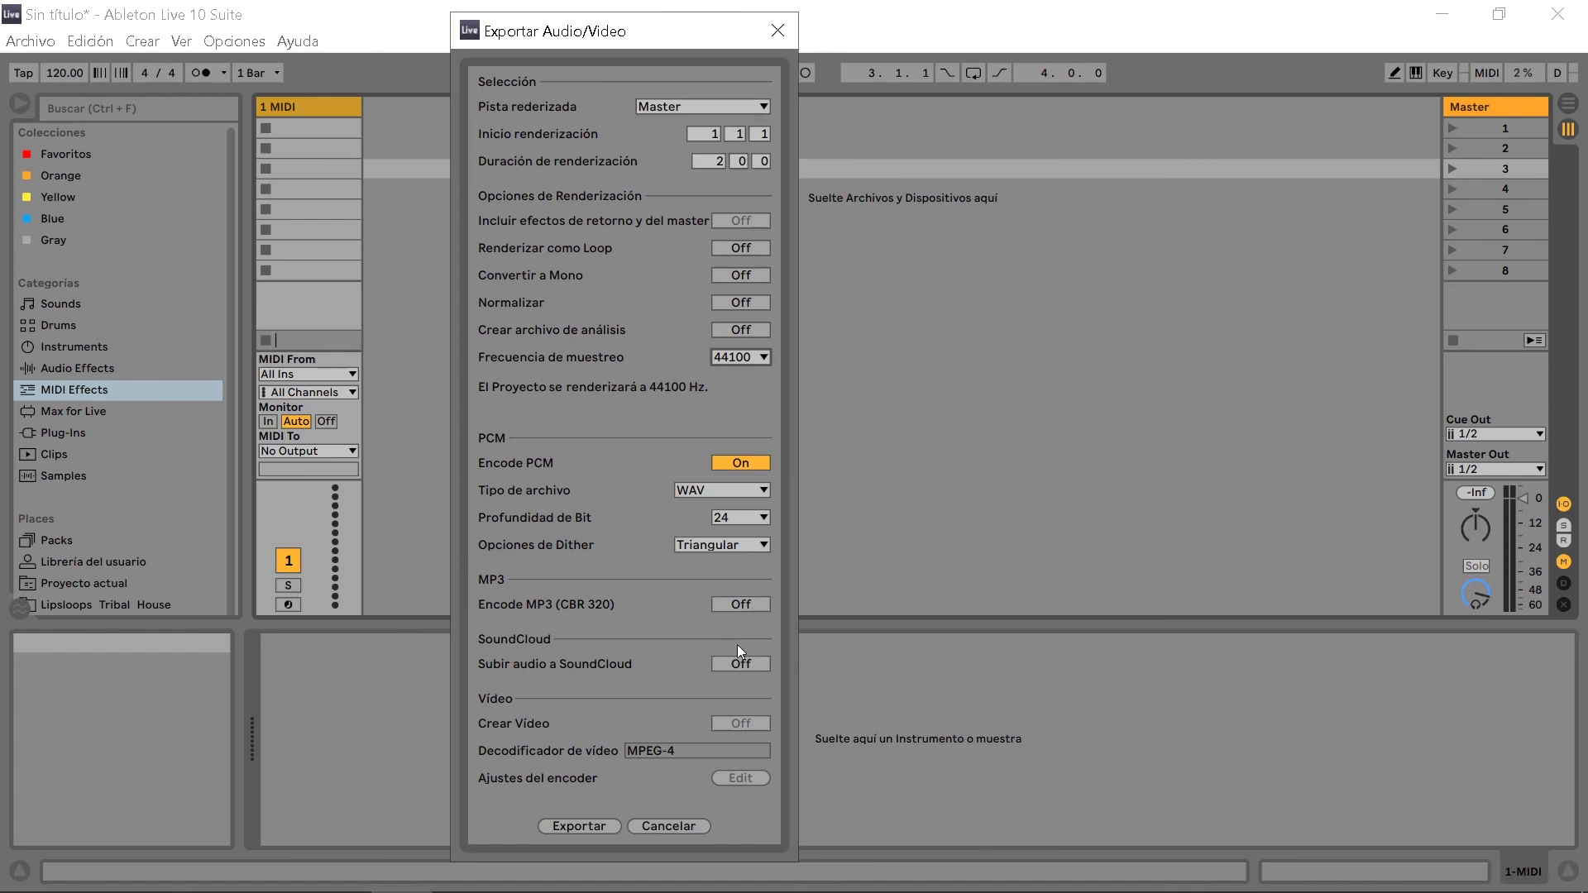
click(742, 462)
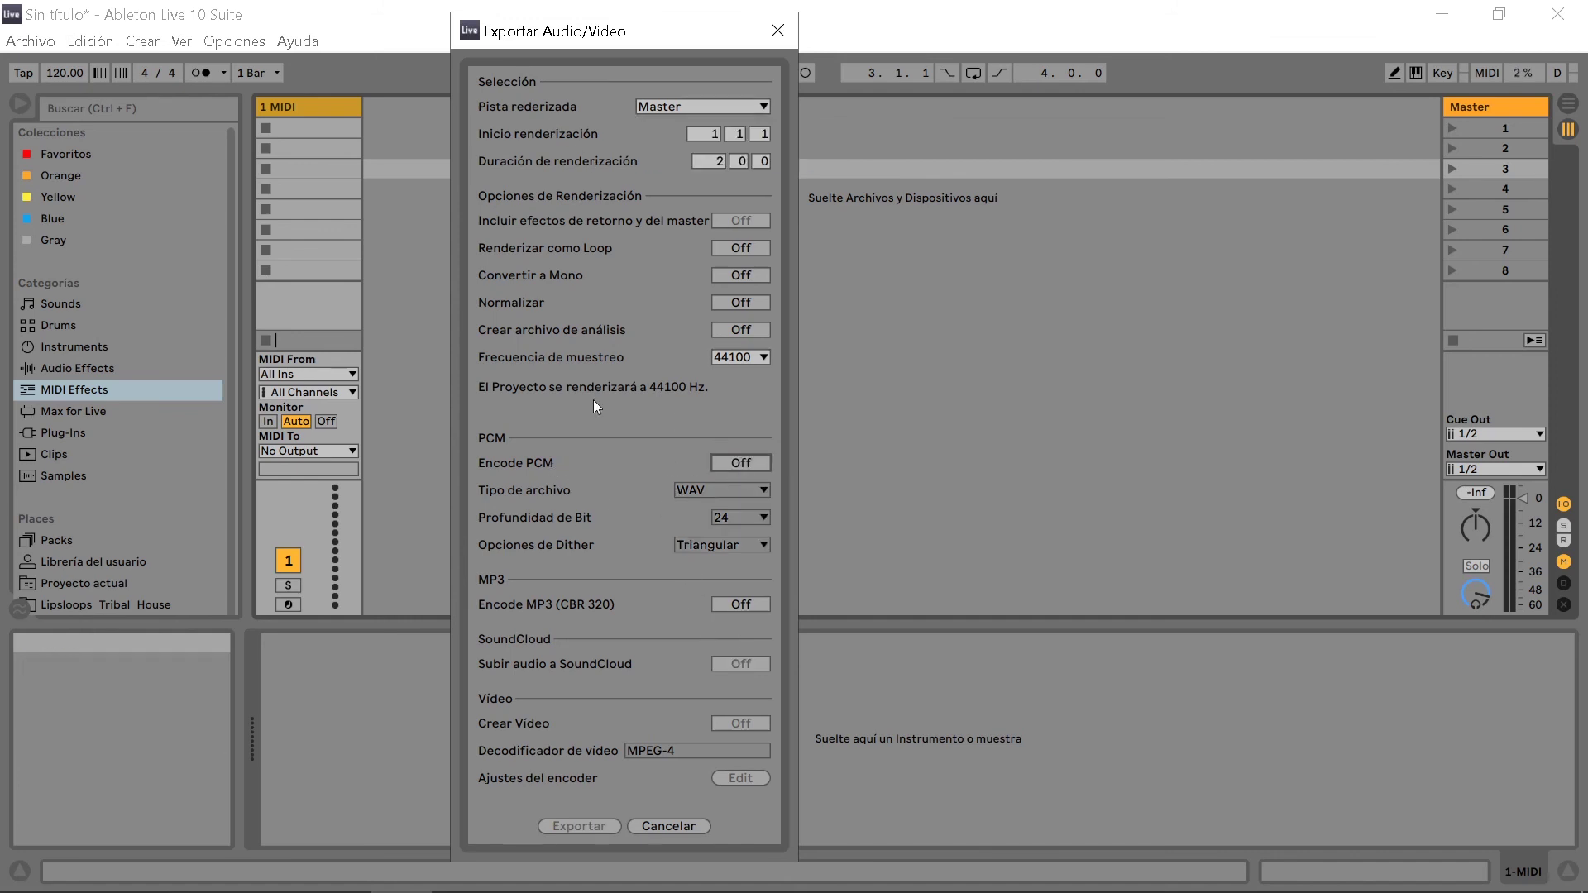
click(735, 461)
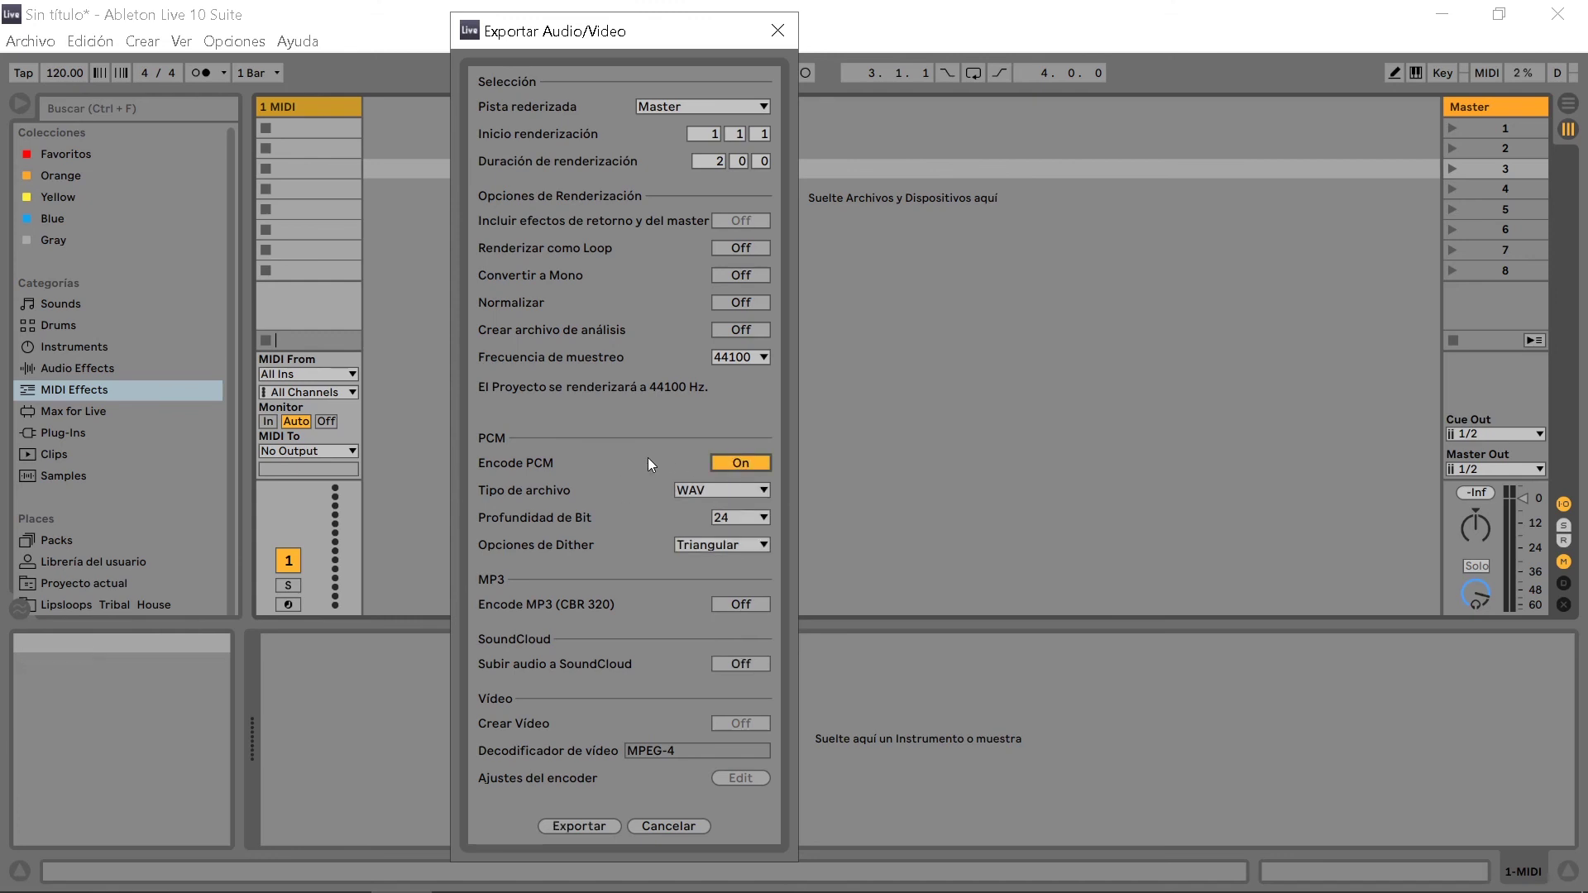
click(713, 488)
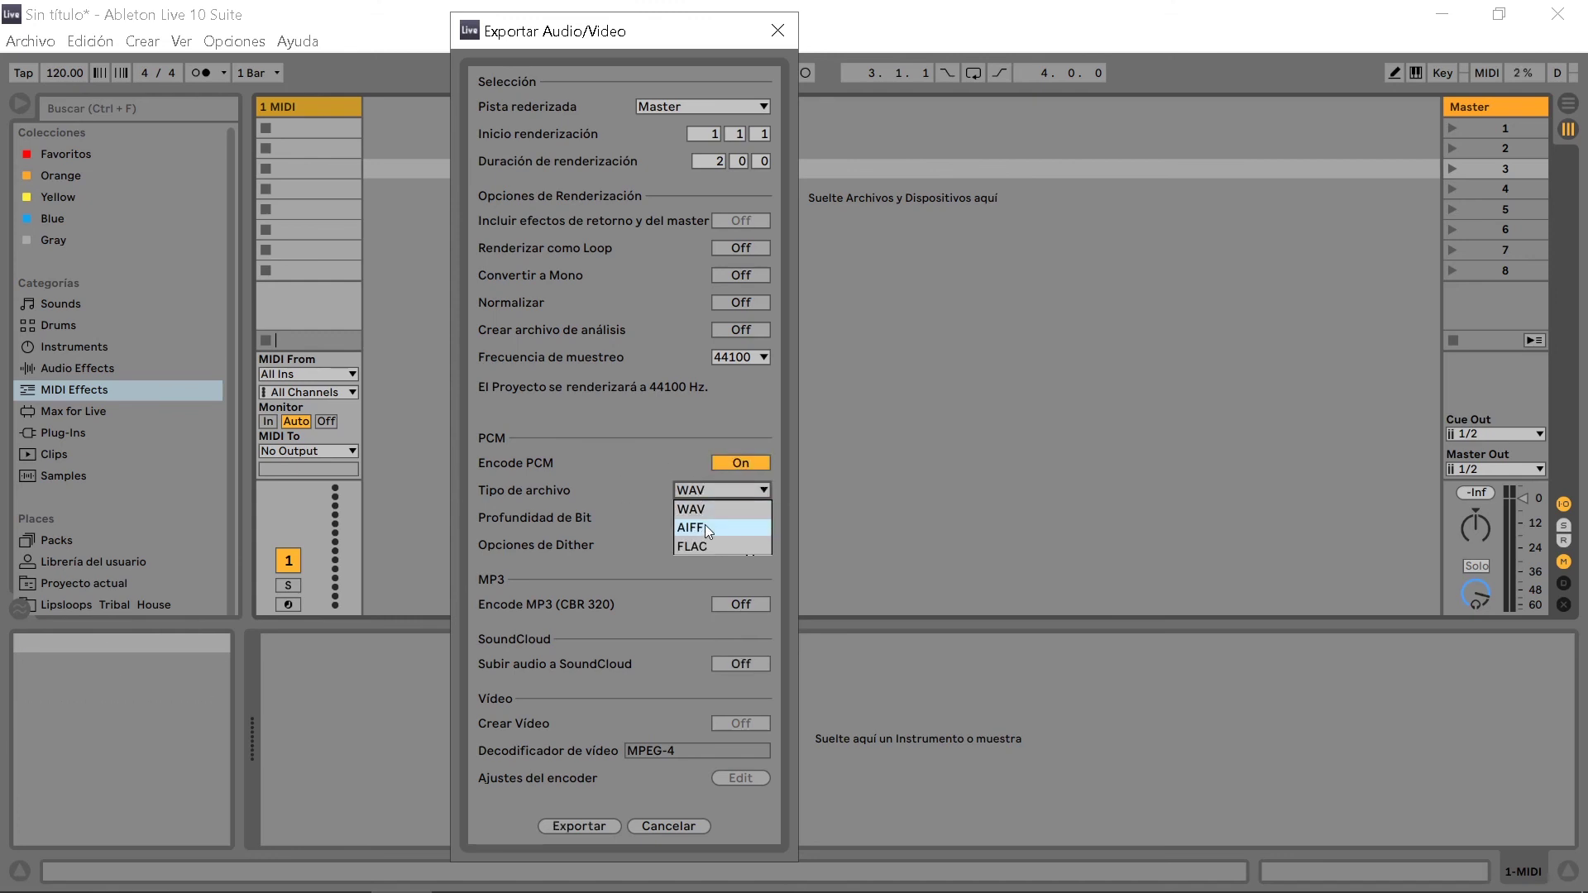
click(643, 445)
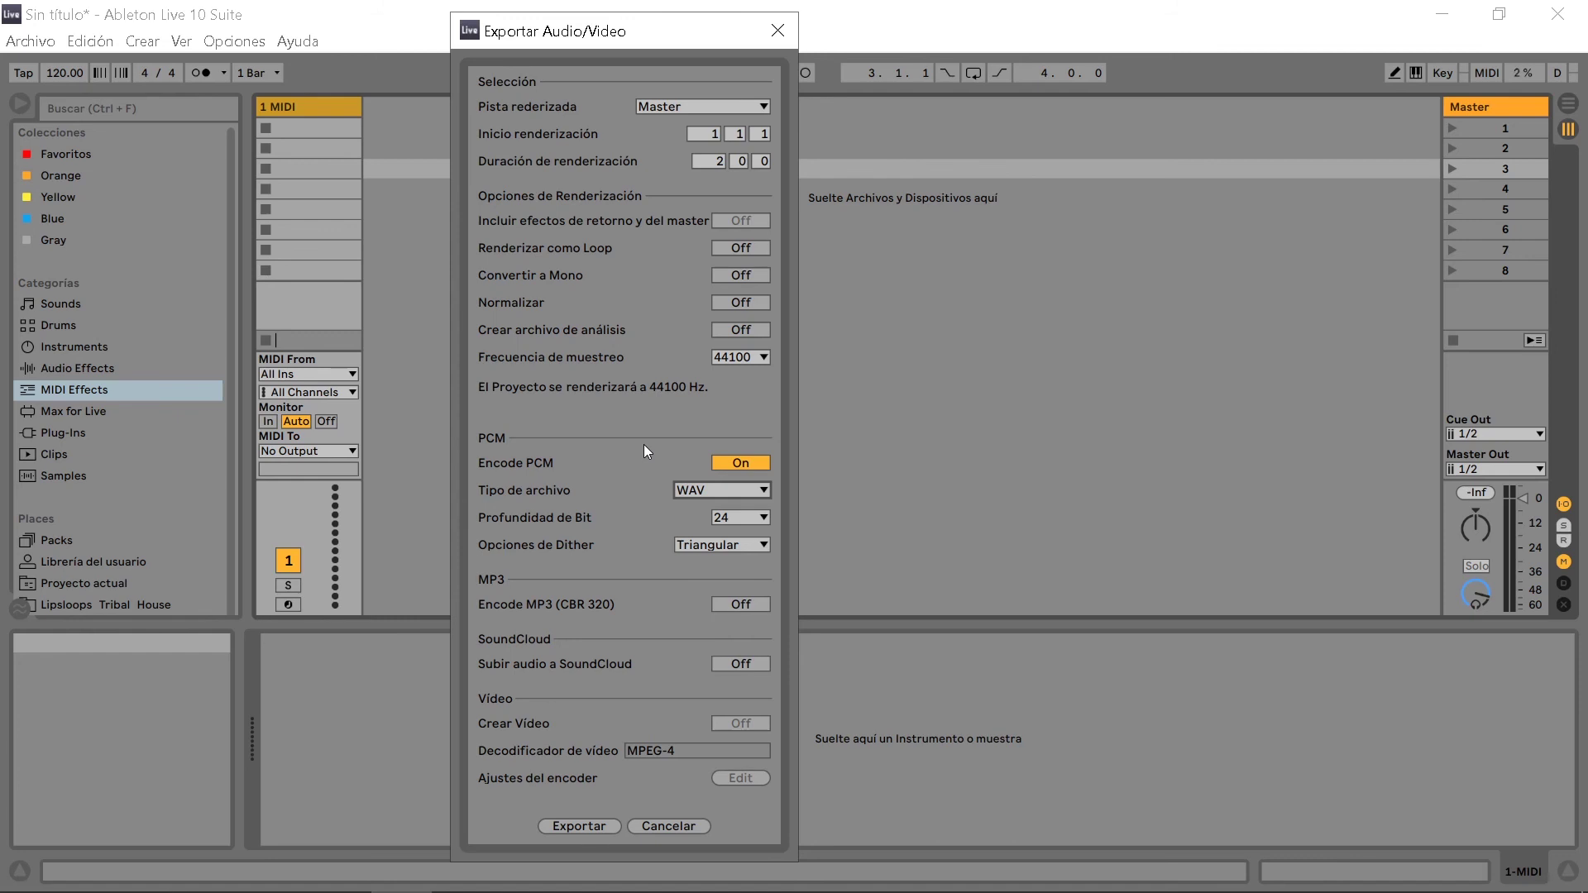
Set the PCM bit depth of the export to 16
click(740, 517)
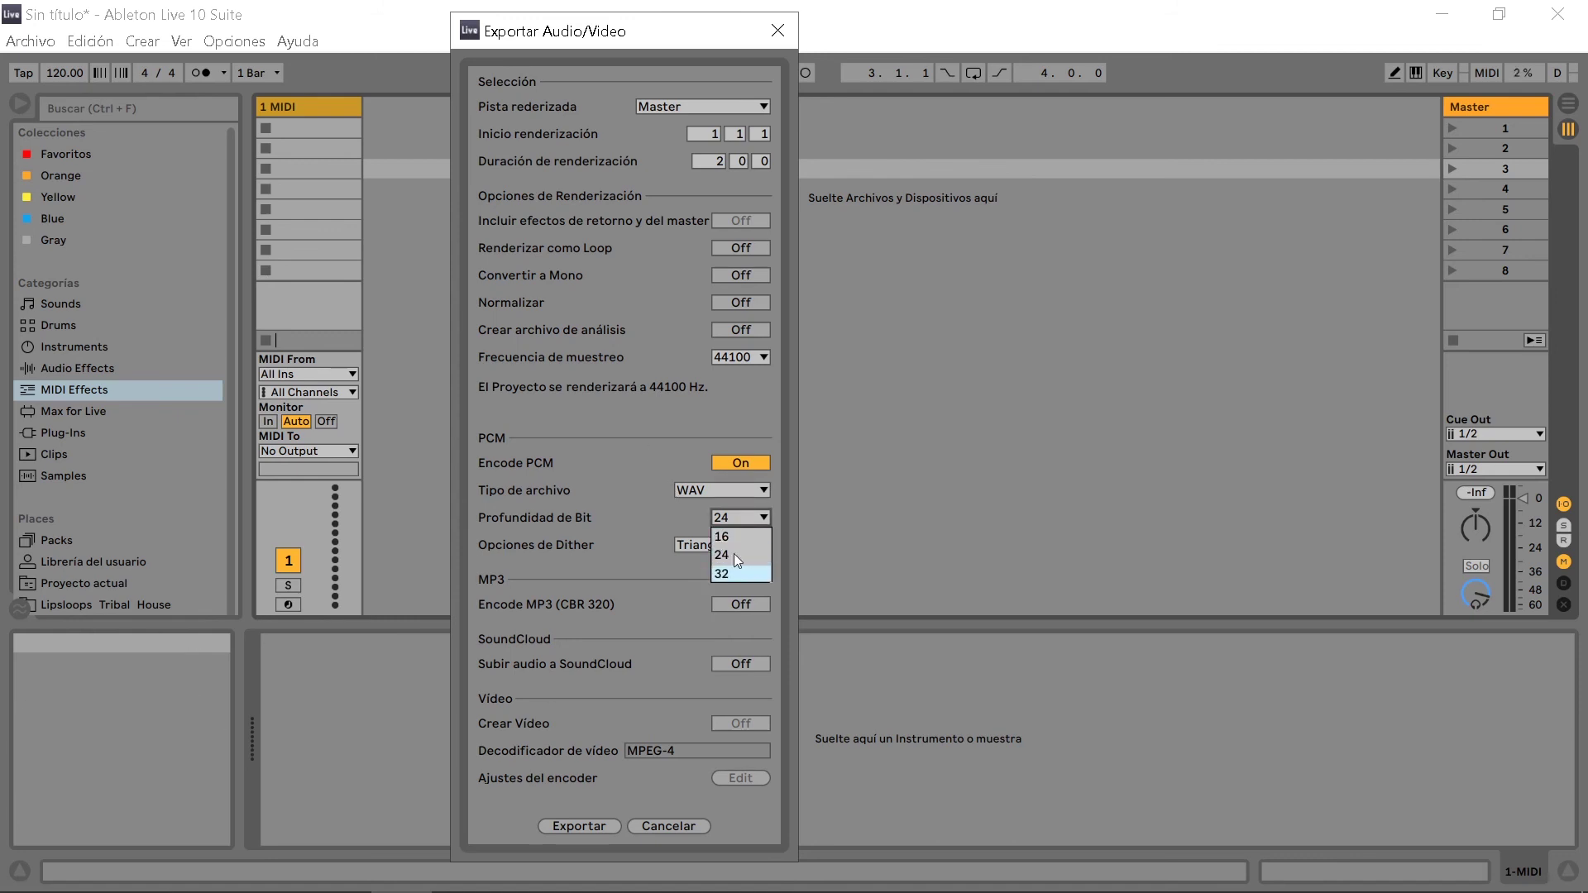
click(619, 490)
click(745, 517)
click(723, 538)
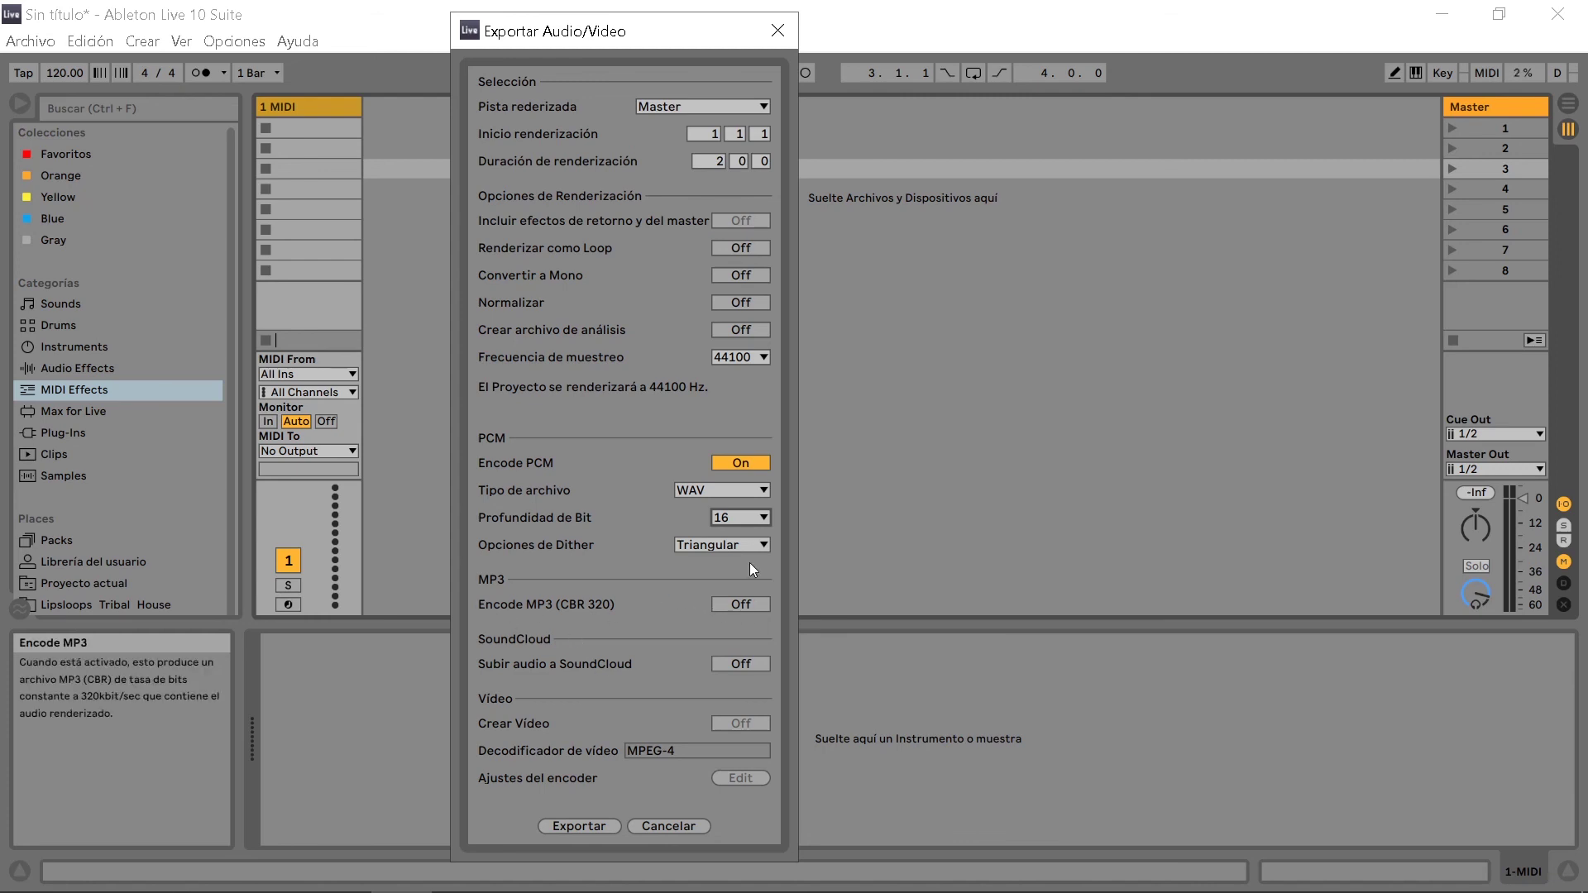
Switch the export from PCM encoding to MP3 (CBR 320), and dismiss the export settings without exporting
click(733, 463)
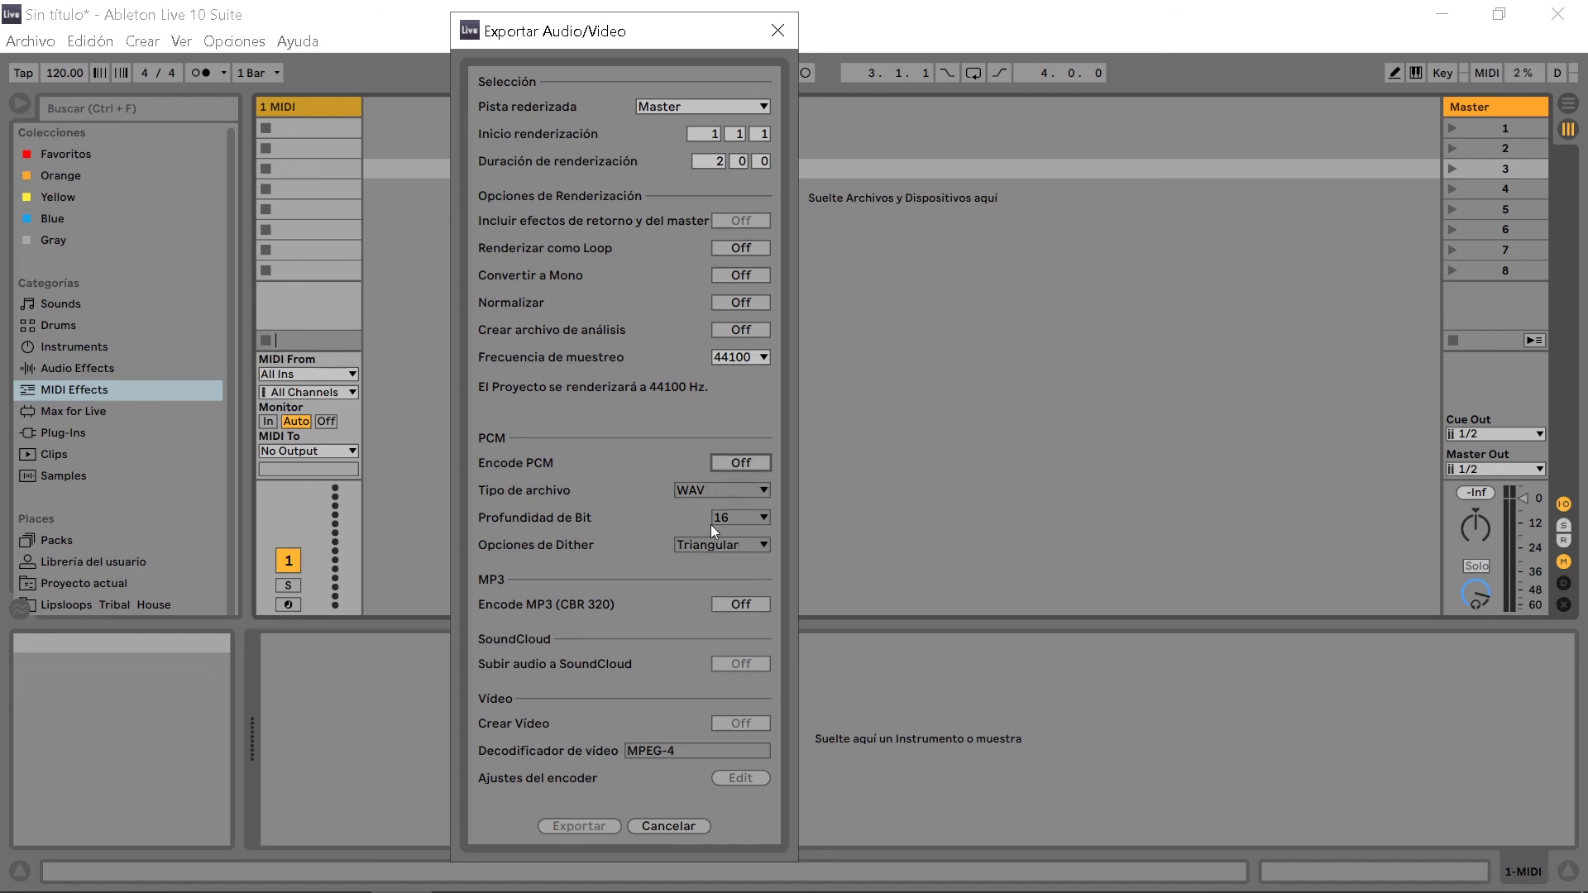
click(733, 608)
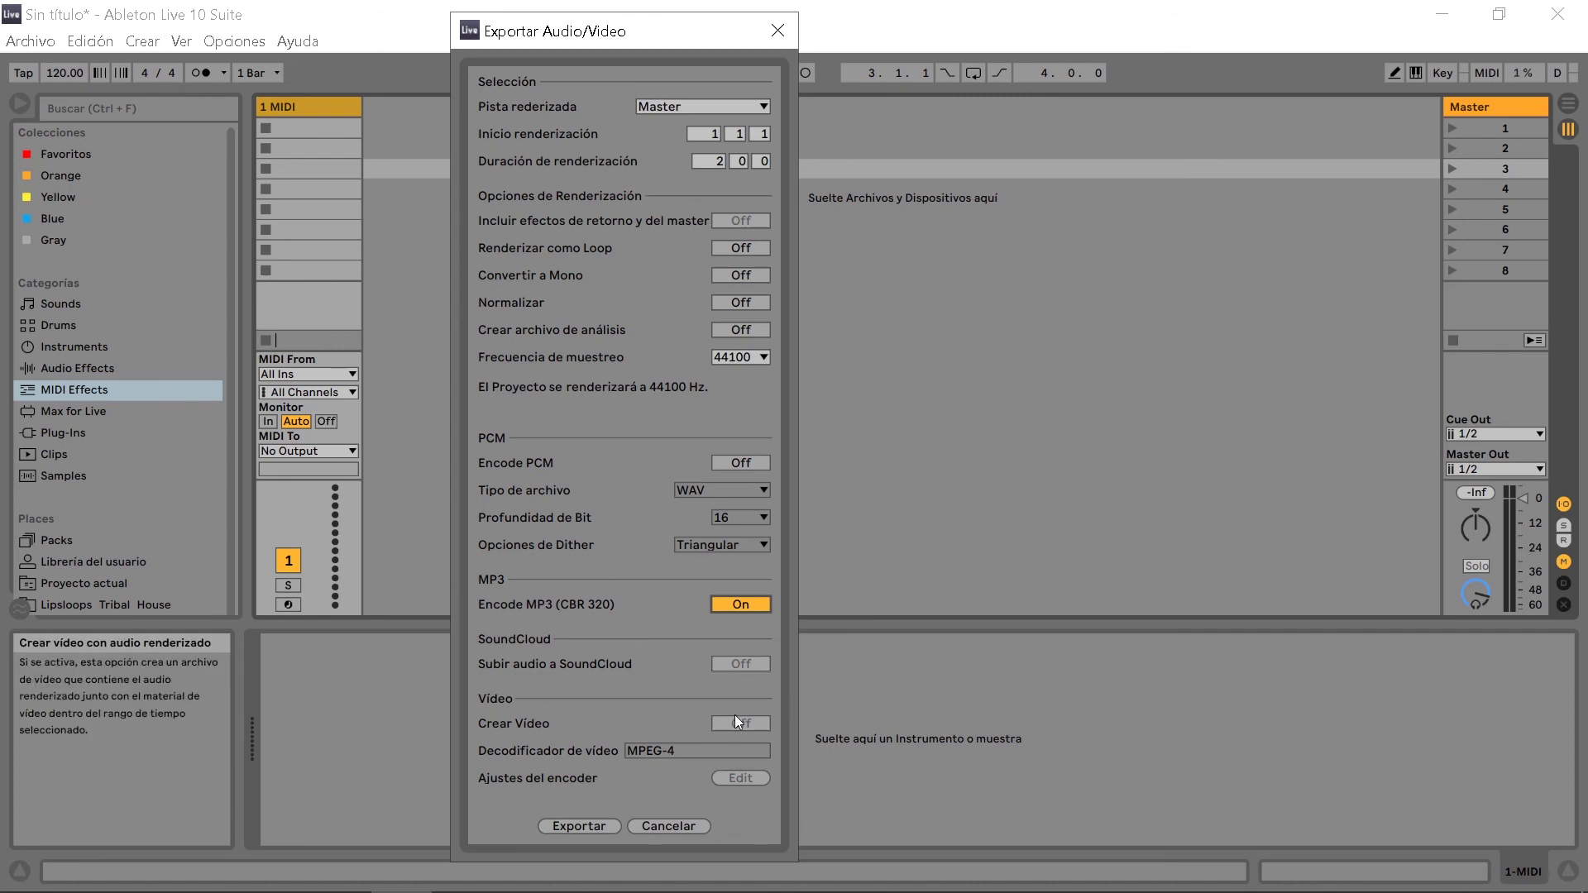
key(Escape)
Look through the file, edit and create commands, and hide the Info view
click(28, 41)
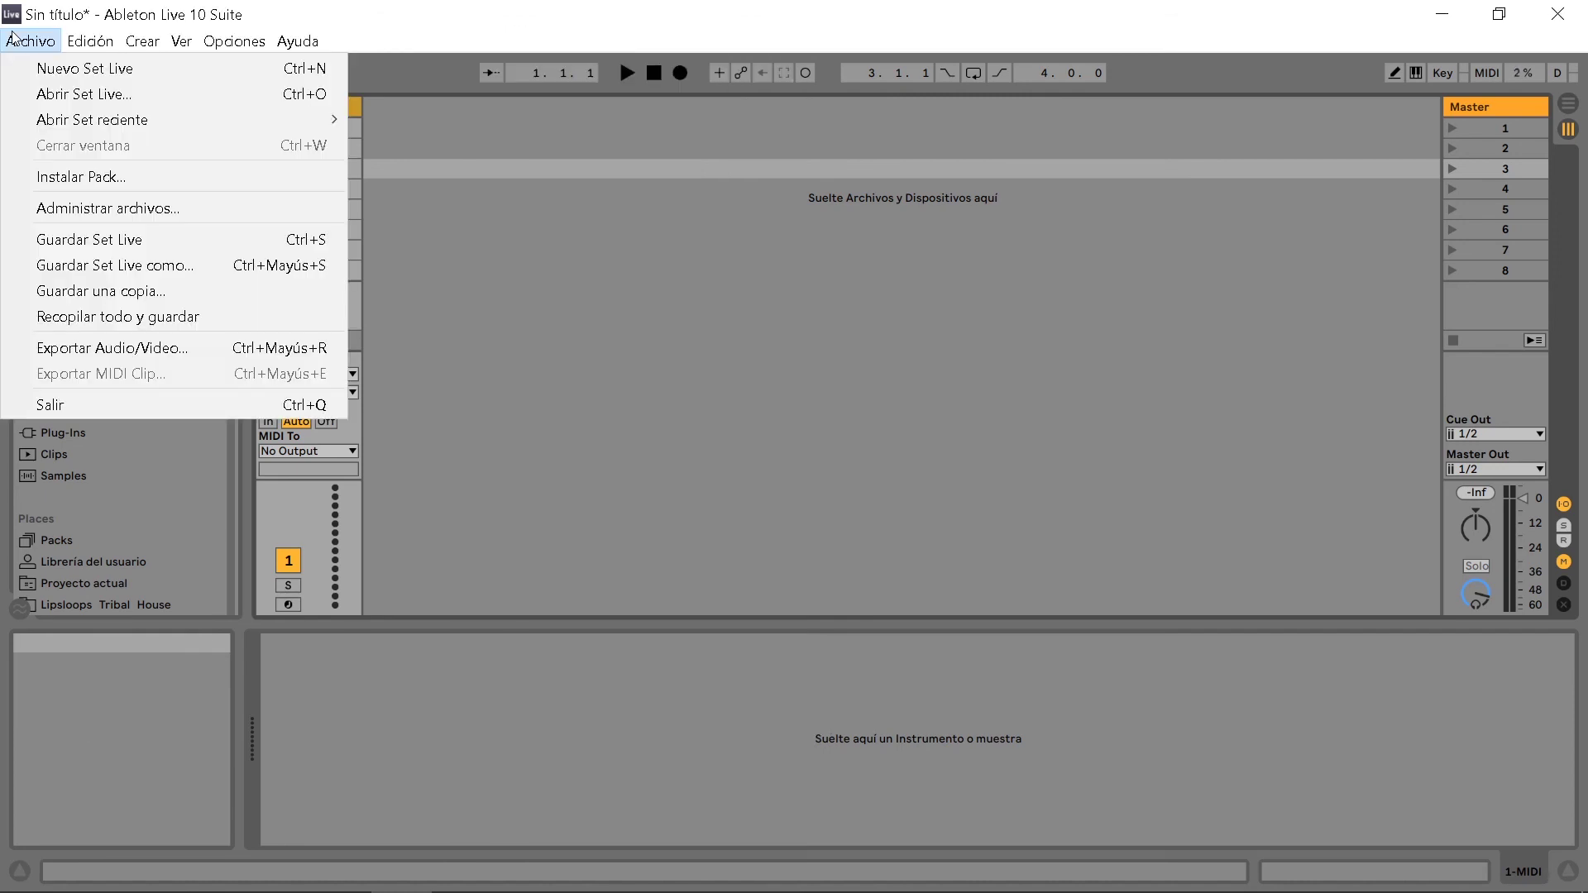
mouse_move(84, 50)
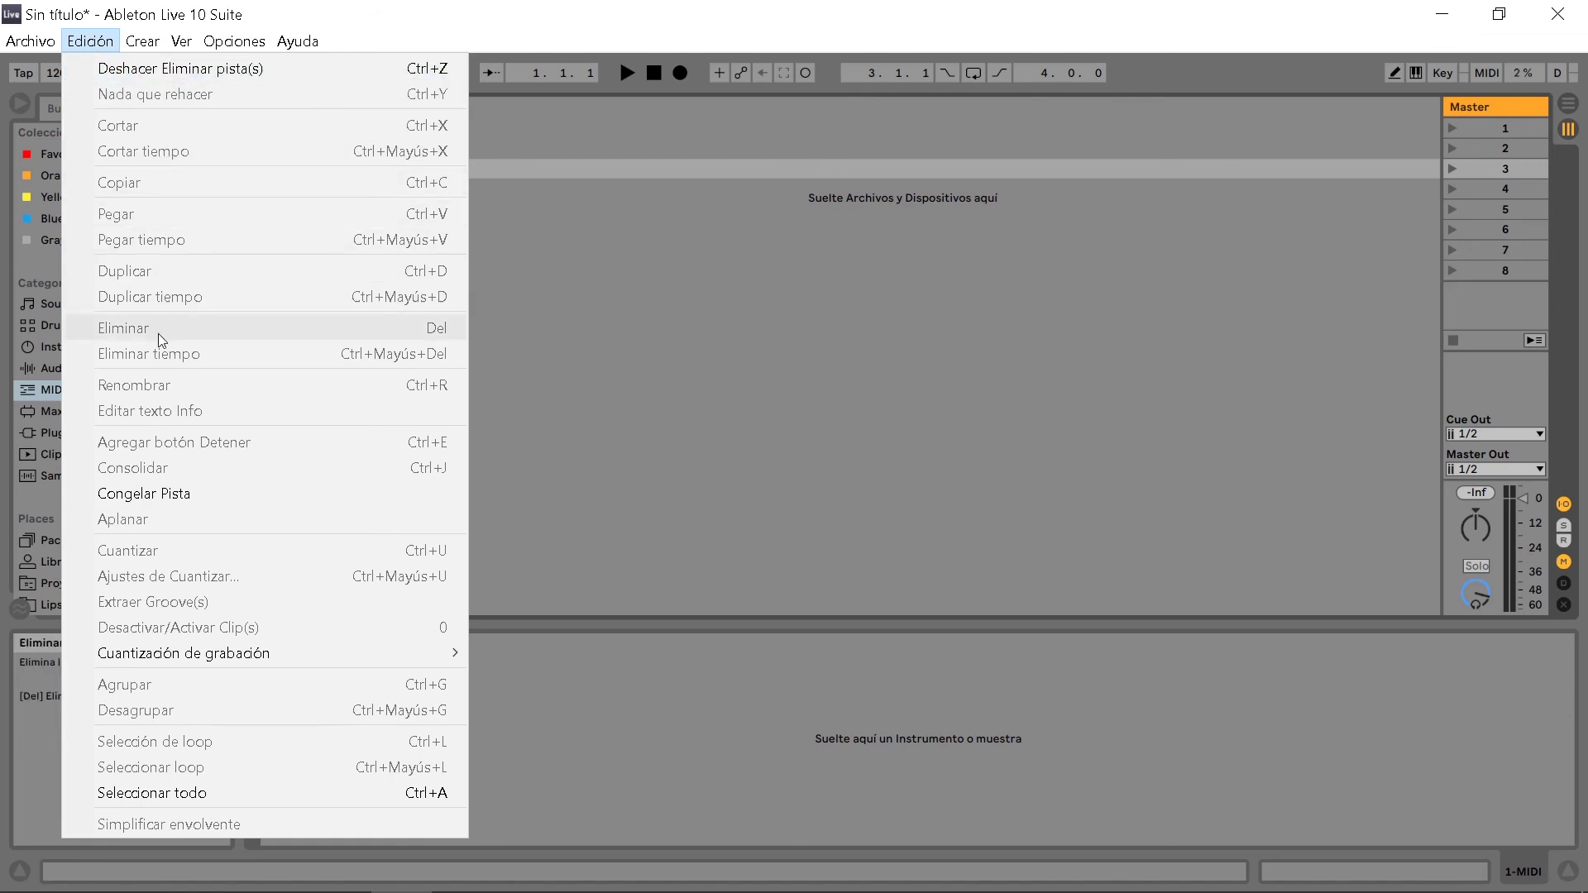
mouse_move(142, 41)
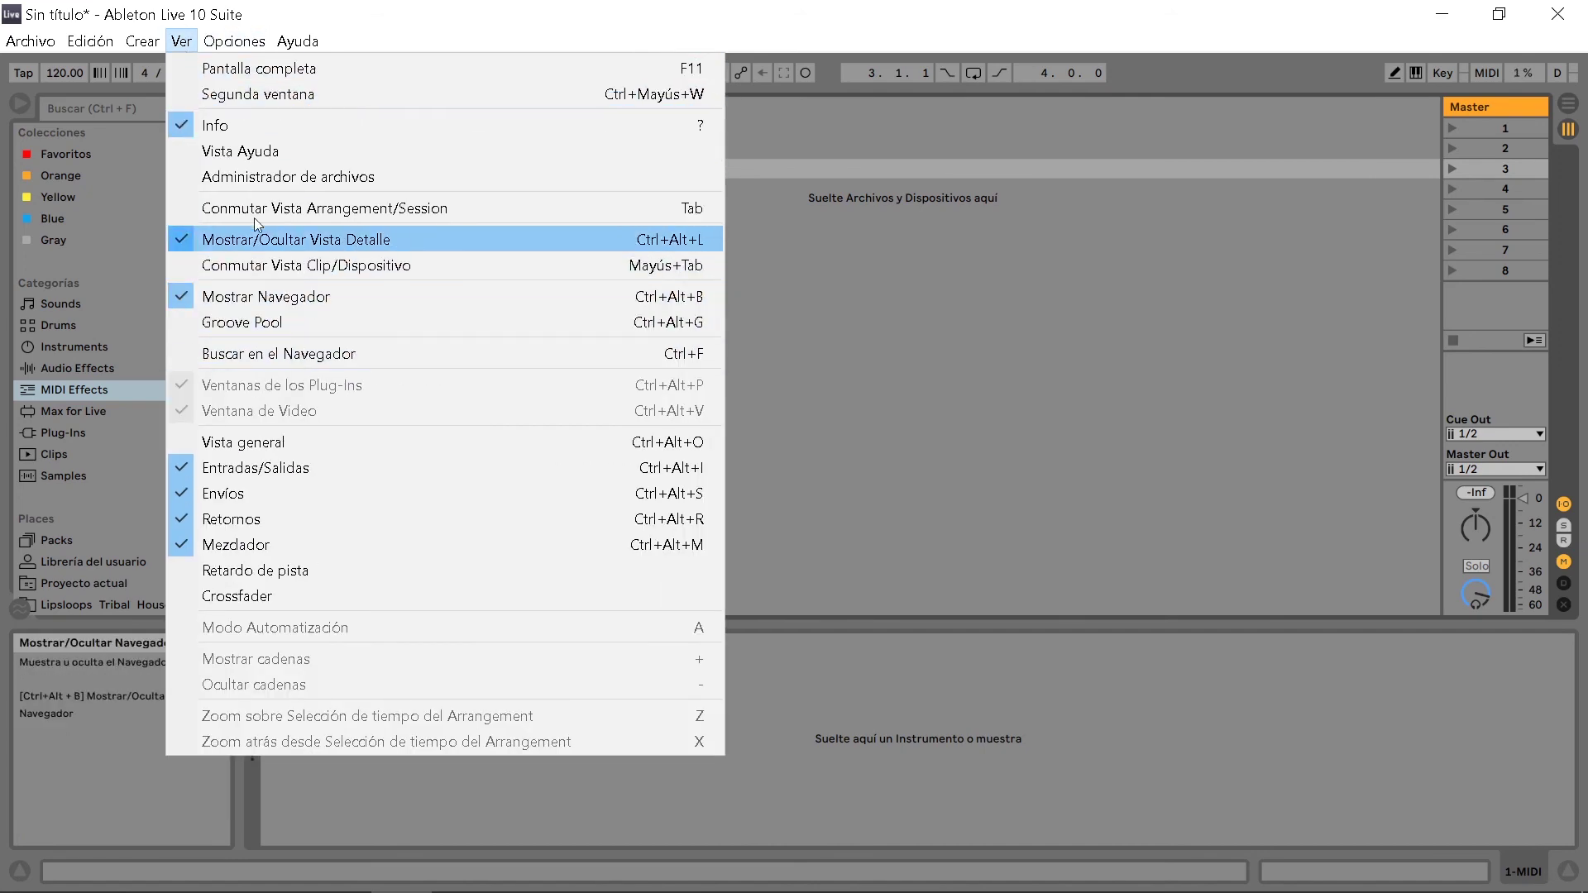
click(207, 125)
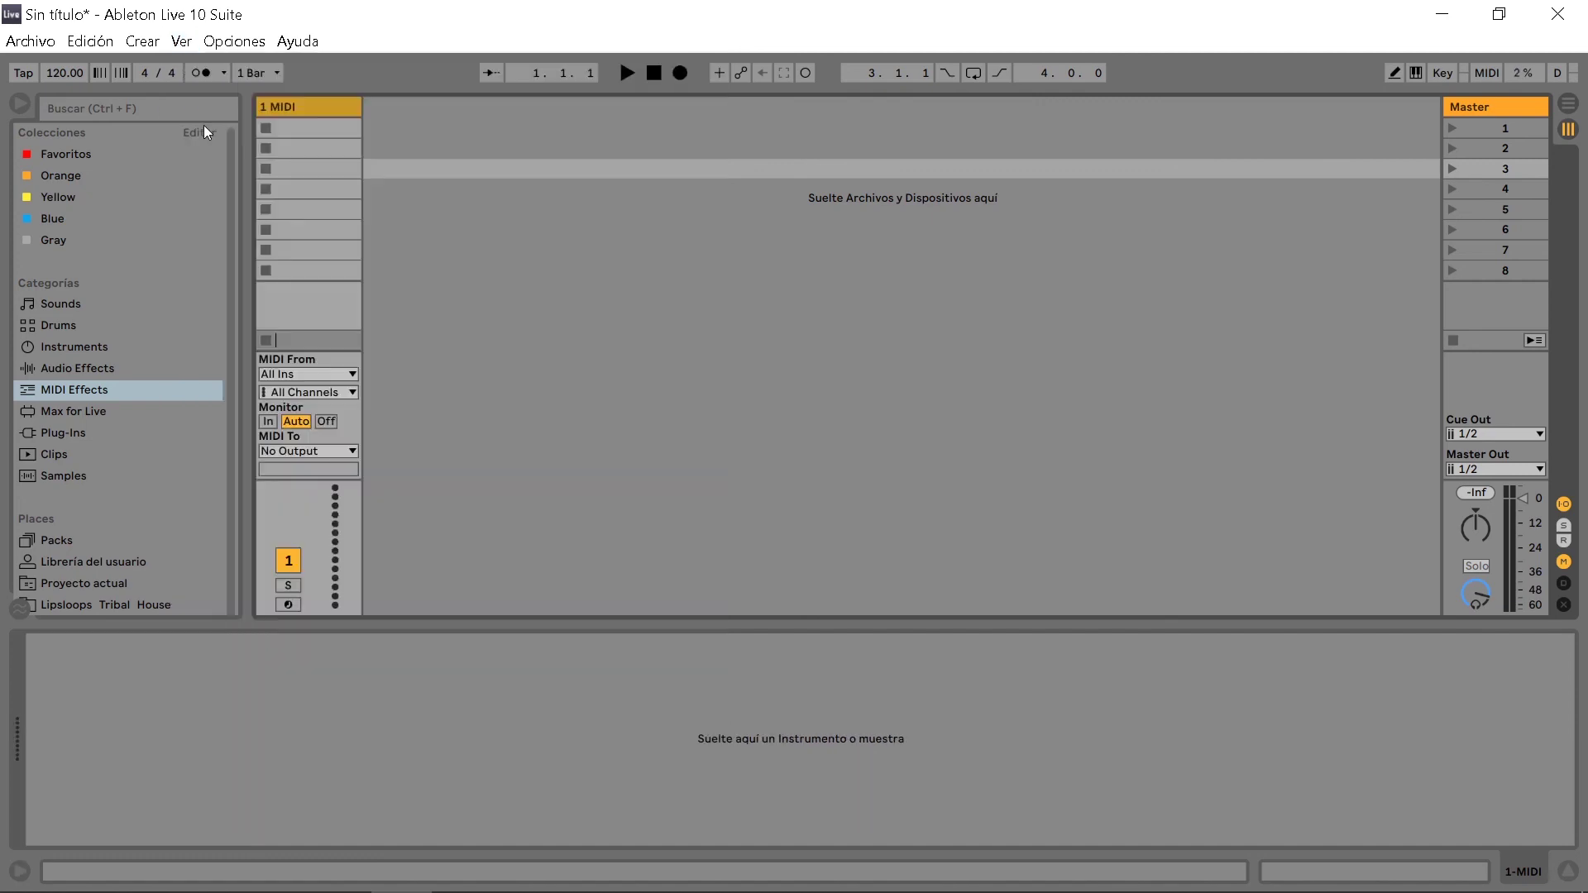
Show the Help view with the built-in lessons and close it again
click(182, 42)
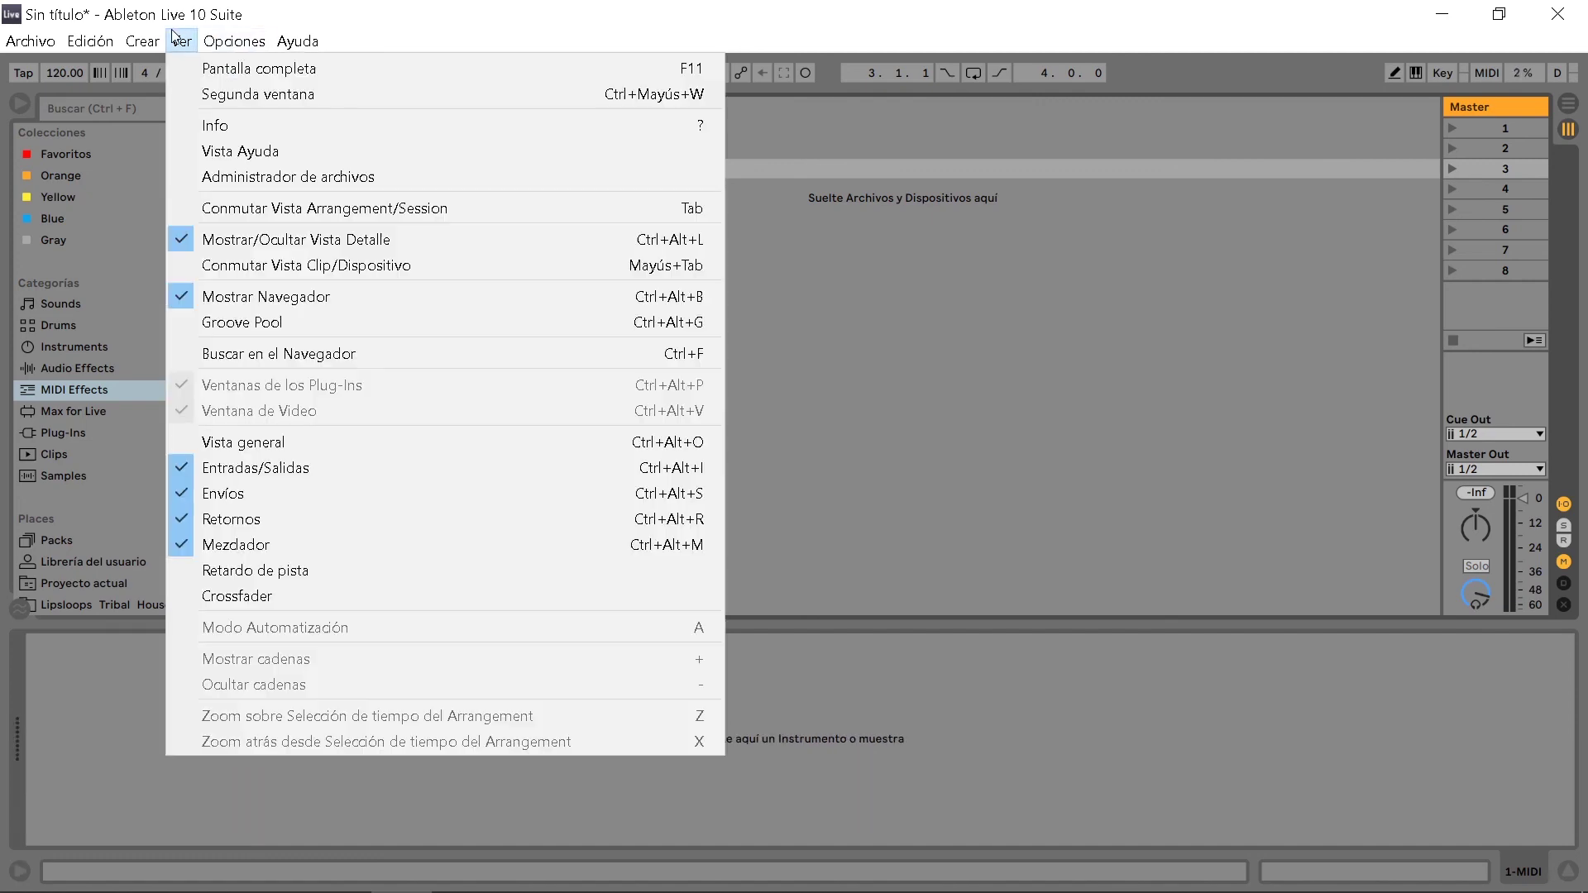
click(246, 153)
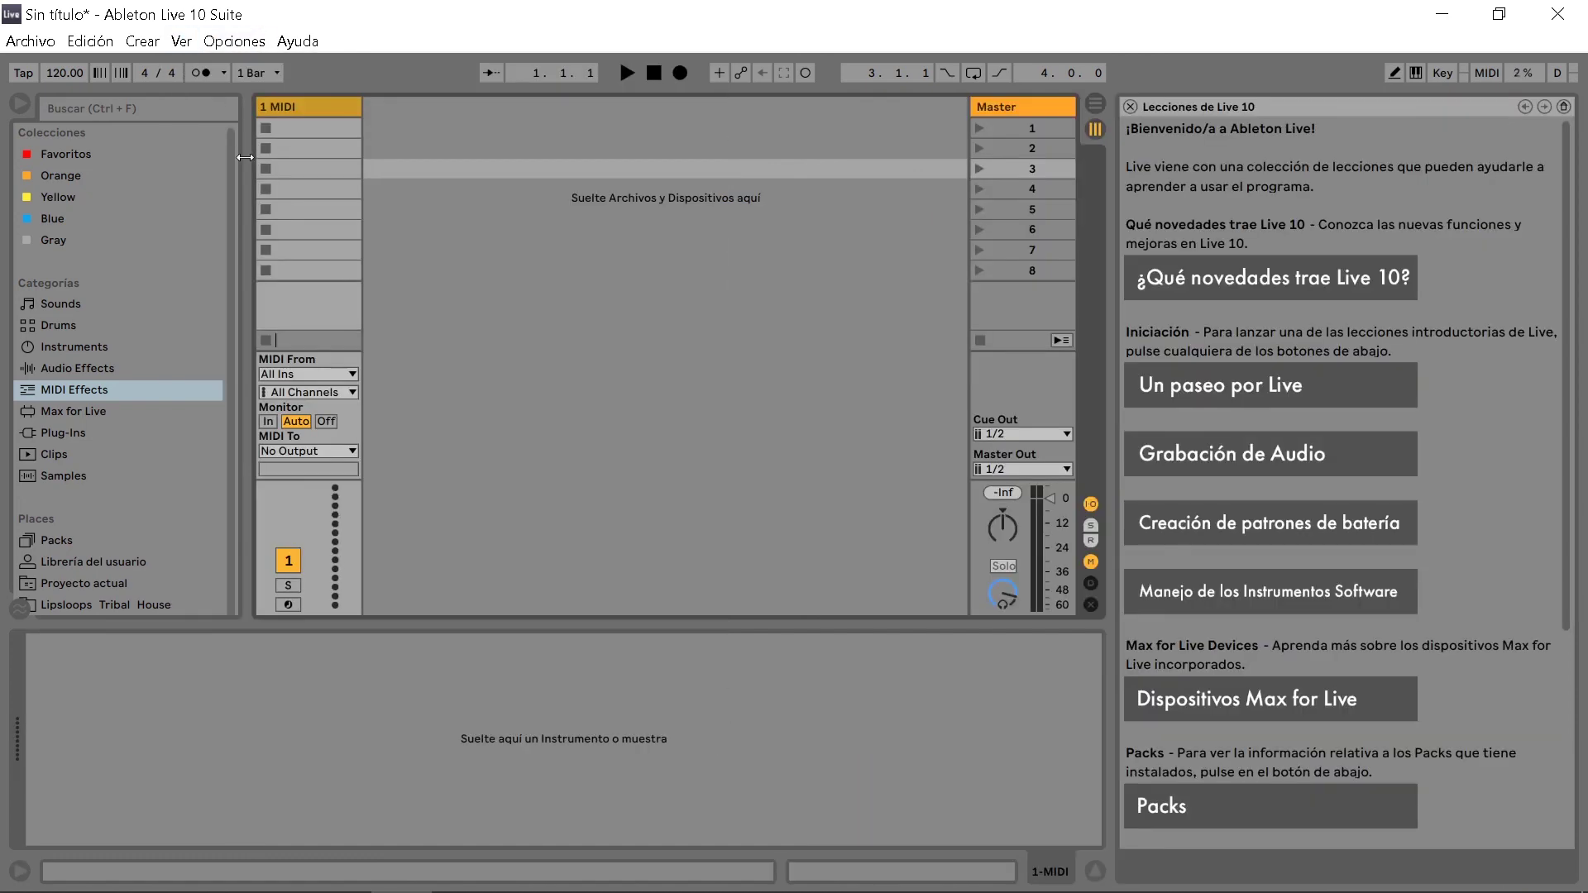
click(1129, 106)
Show the Track Delay section of the mixer
click(182, 41)
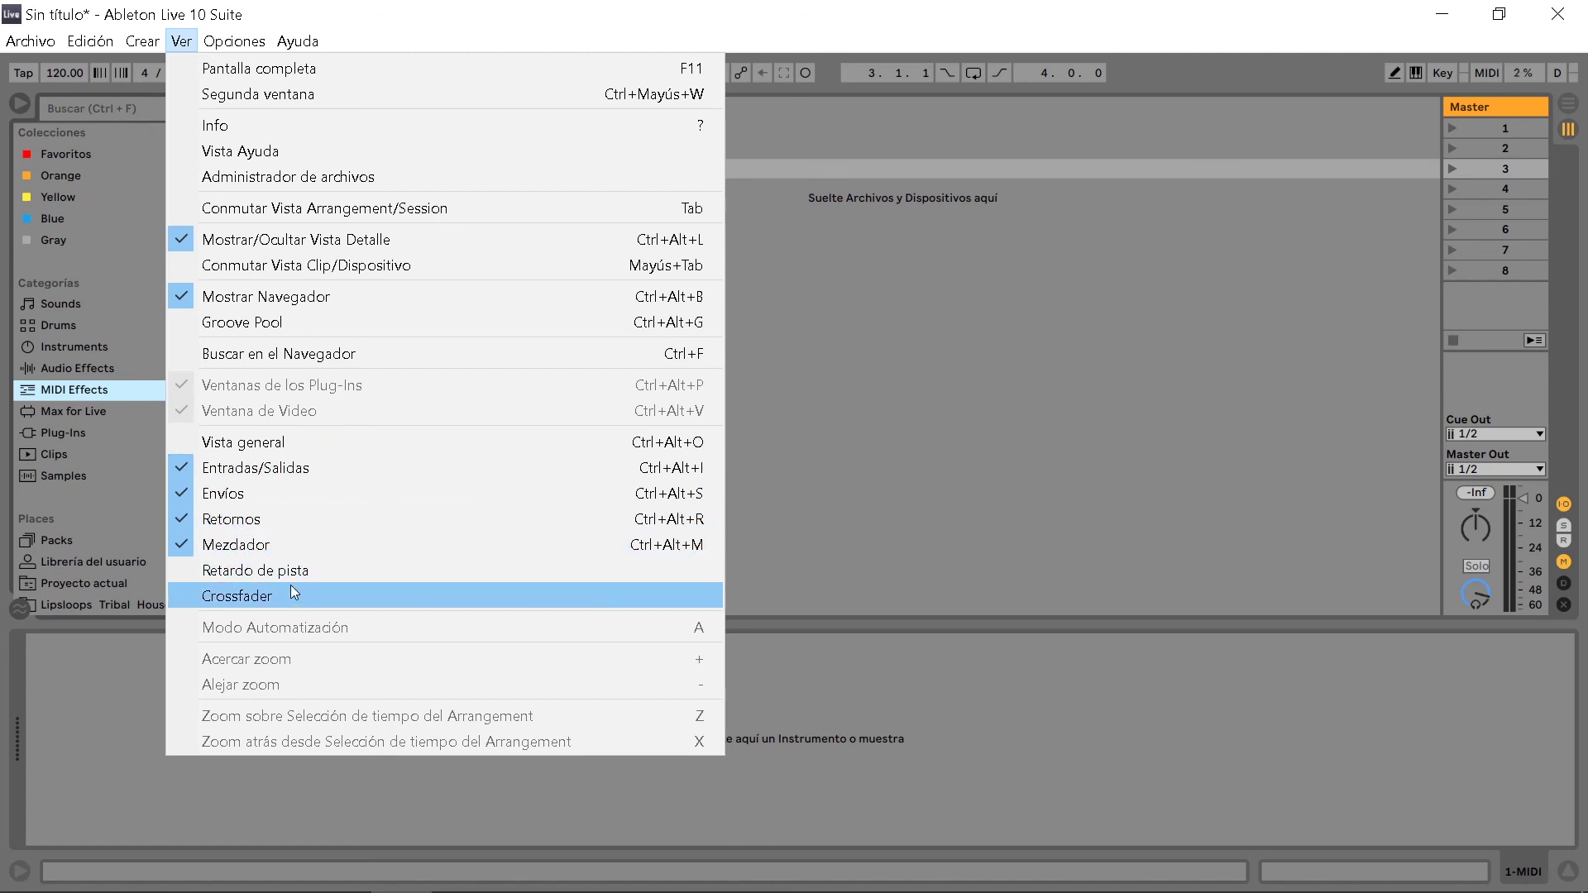
click(855, 522)
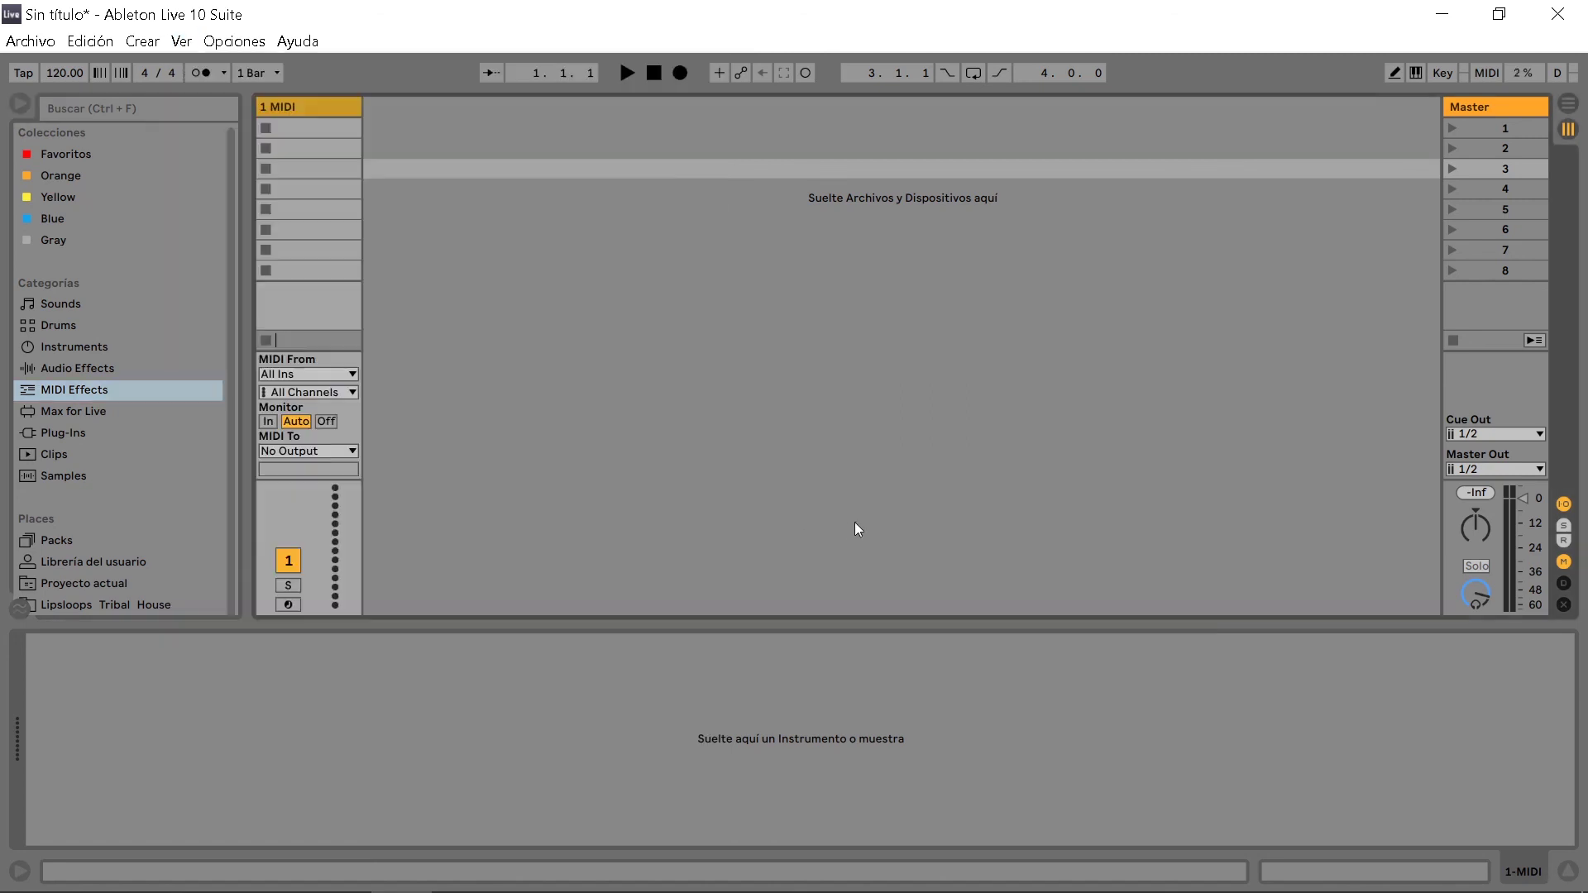
click(1564, 583)
Open the preferences, check the language choices and set the screen zoom to 79 %
click(234, 43)
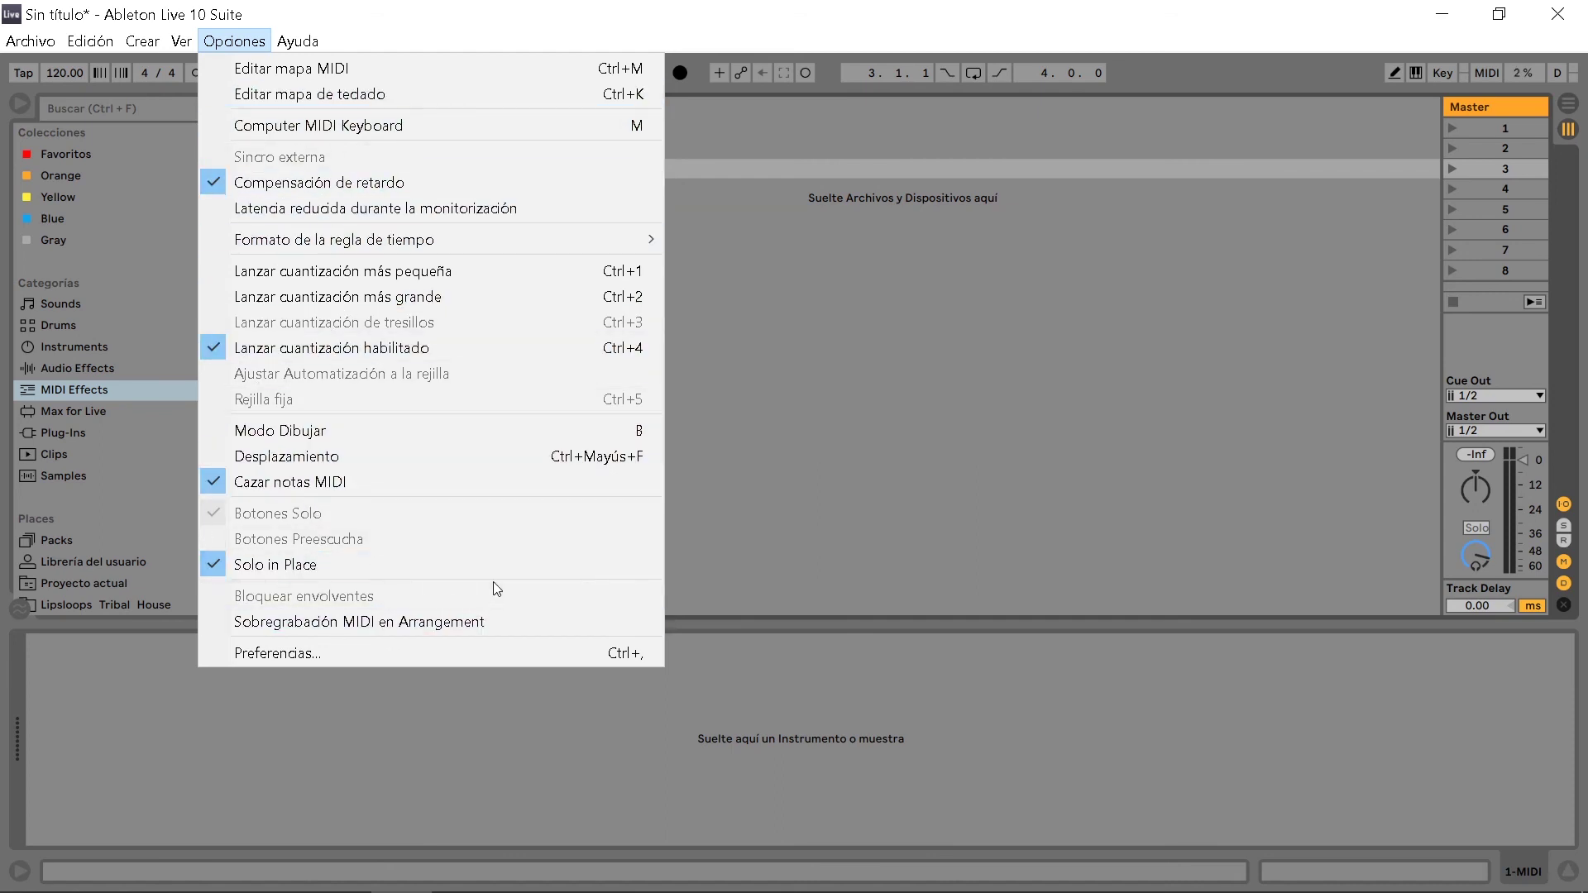
click(290, 652)
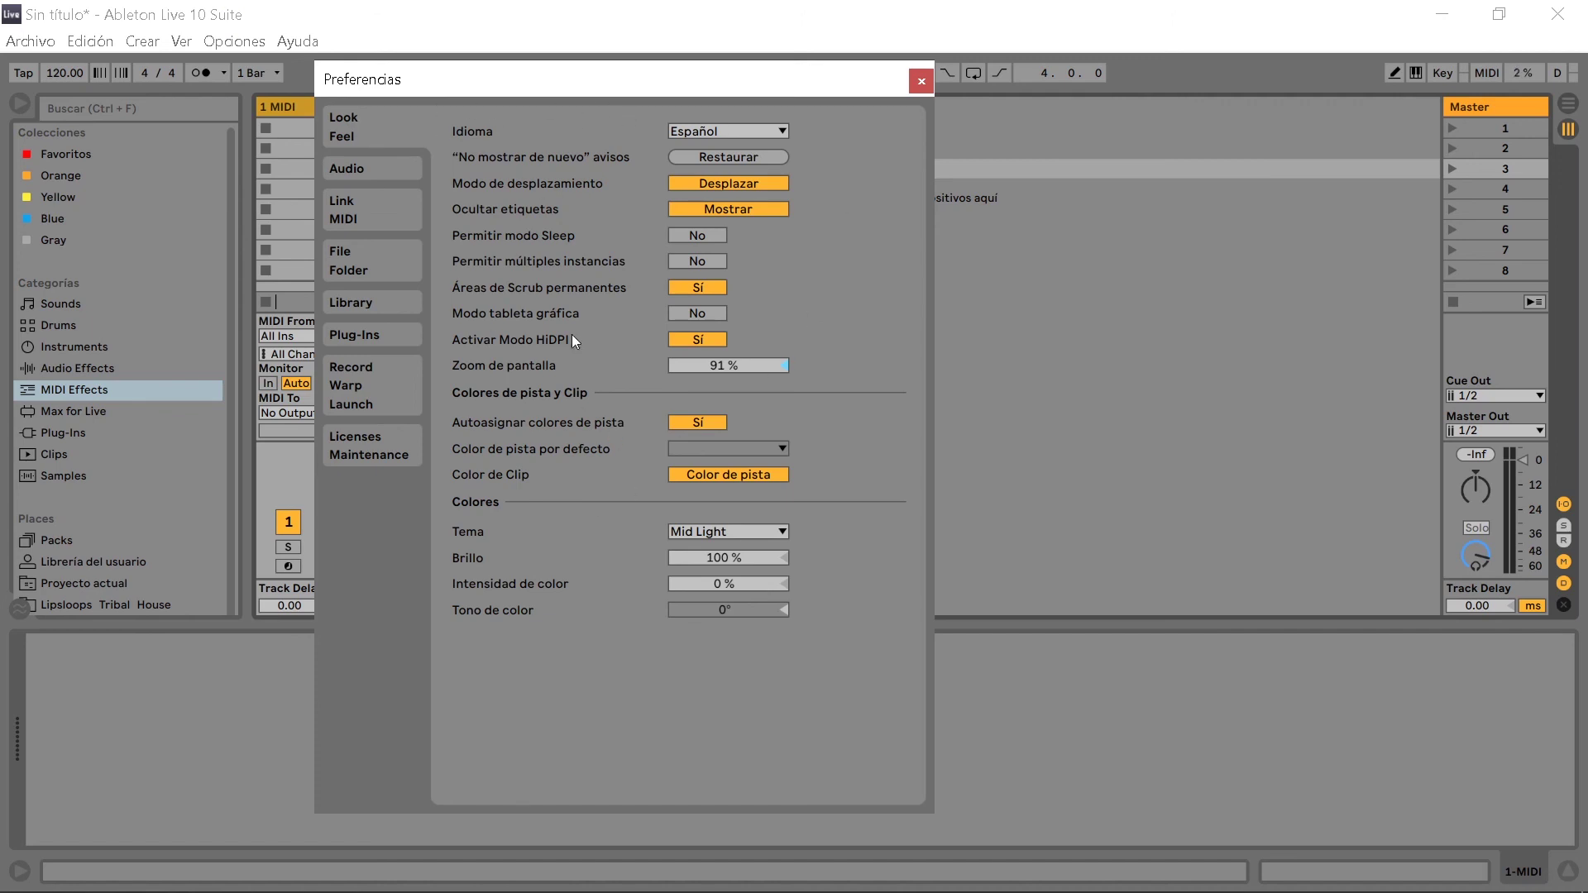
click(742, 130)
click(578, 103)
drag(759, 362, 759, 421)
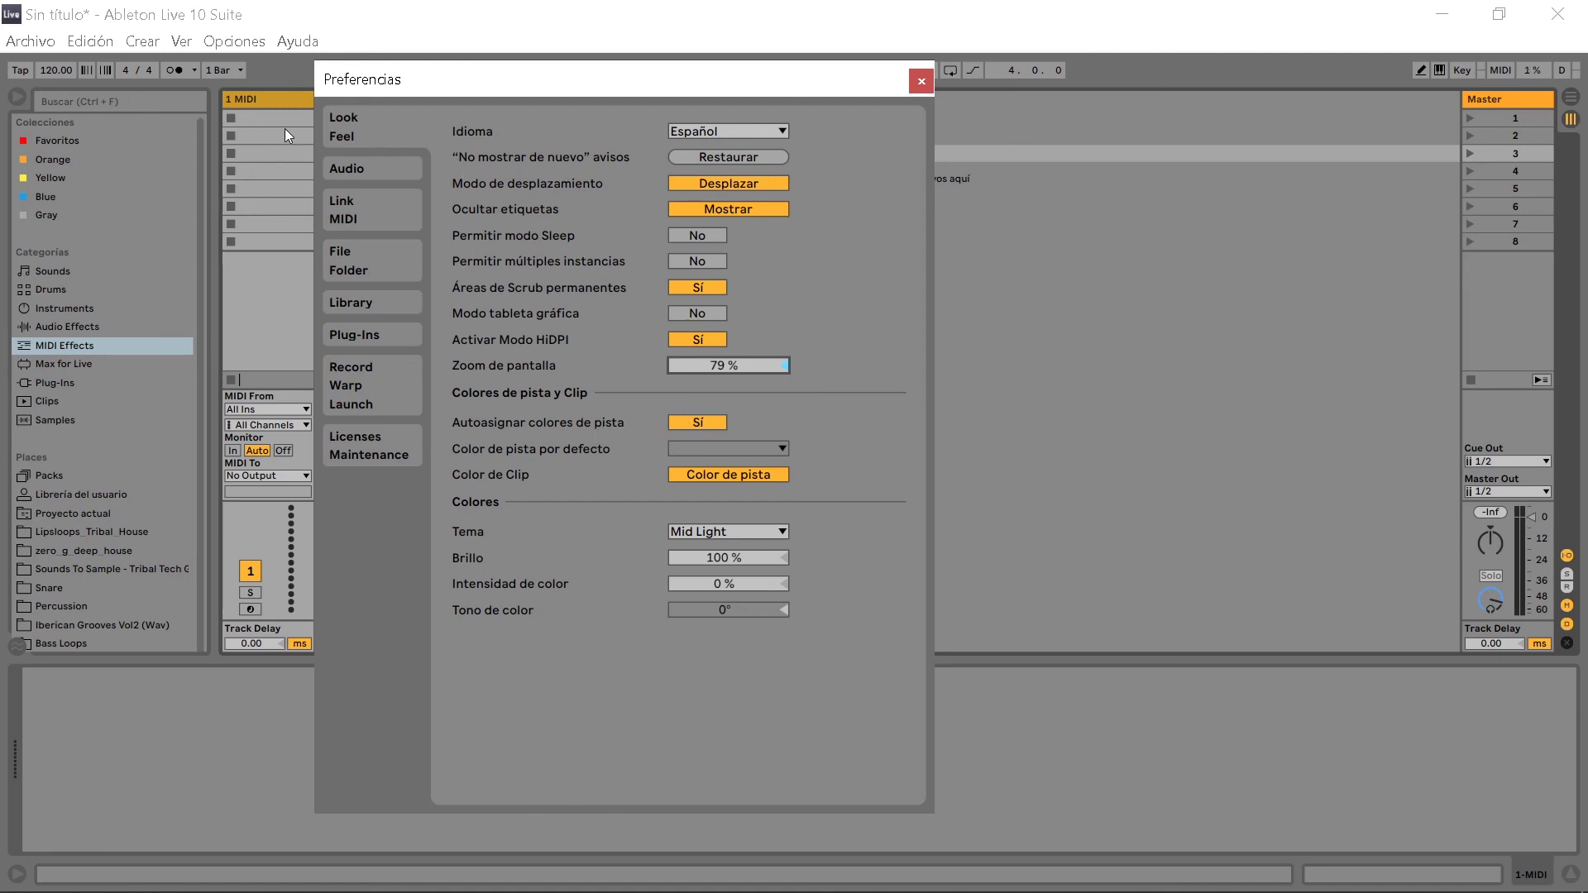
Move the preferences window aside, create empty clips in the MIDI track's first two slots, and insert three audio tracks
drag(388, 80, 751, 73)
click(369, 111)
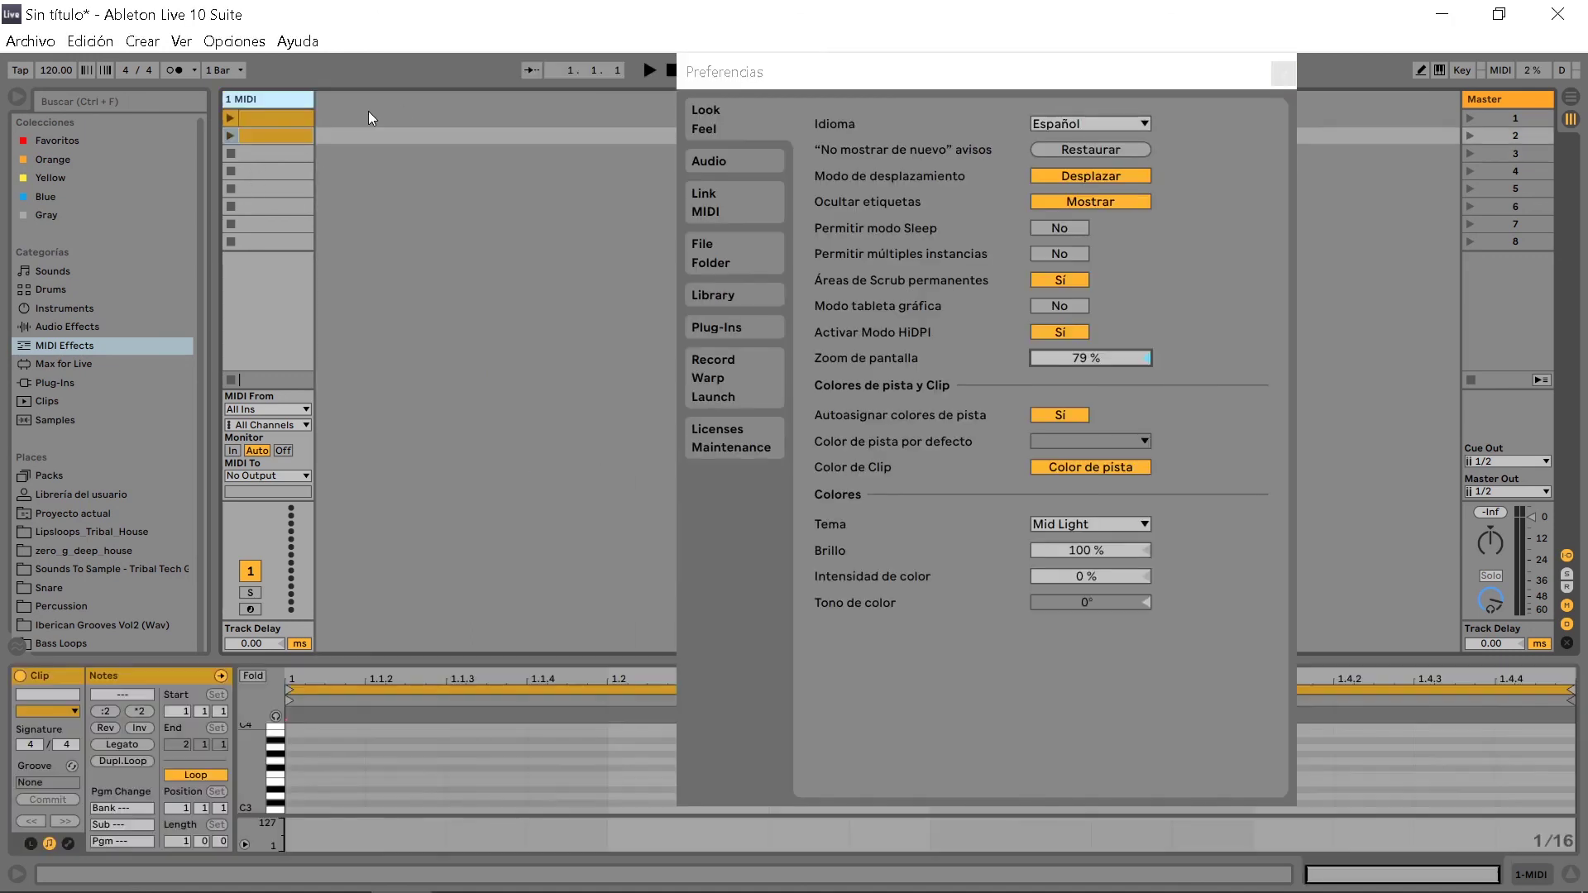
right_click(369, 111)
click(399, 116)
right_click(463, 97)
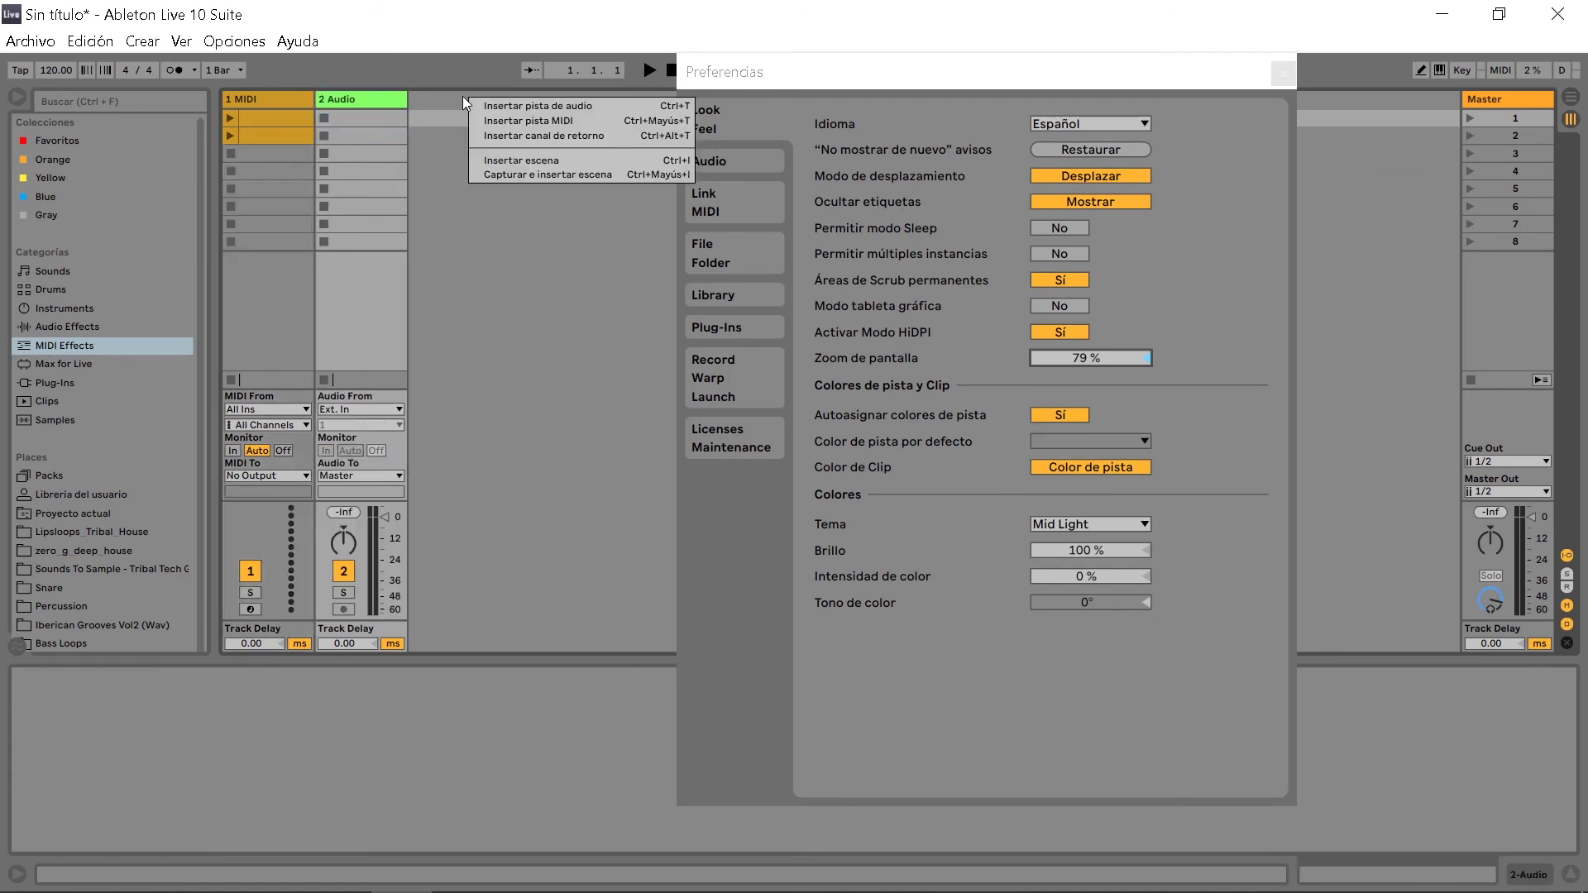
click(478, 102)
right_click(521, 111)
click(546, 118)
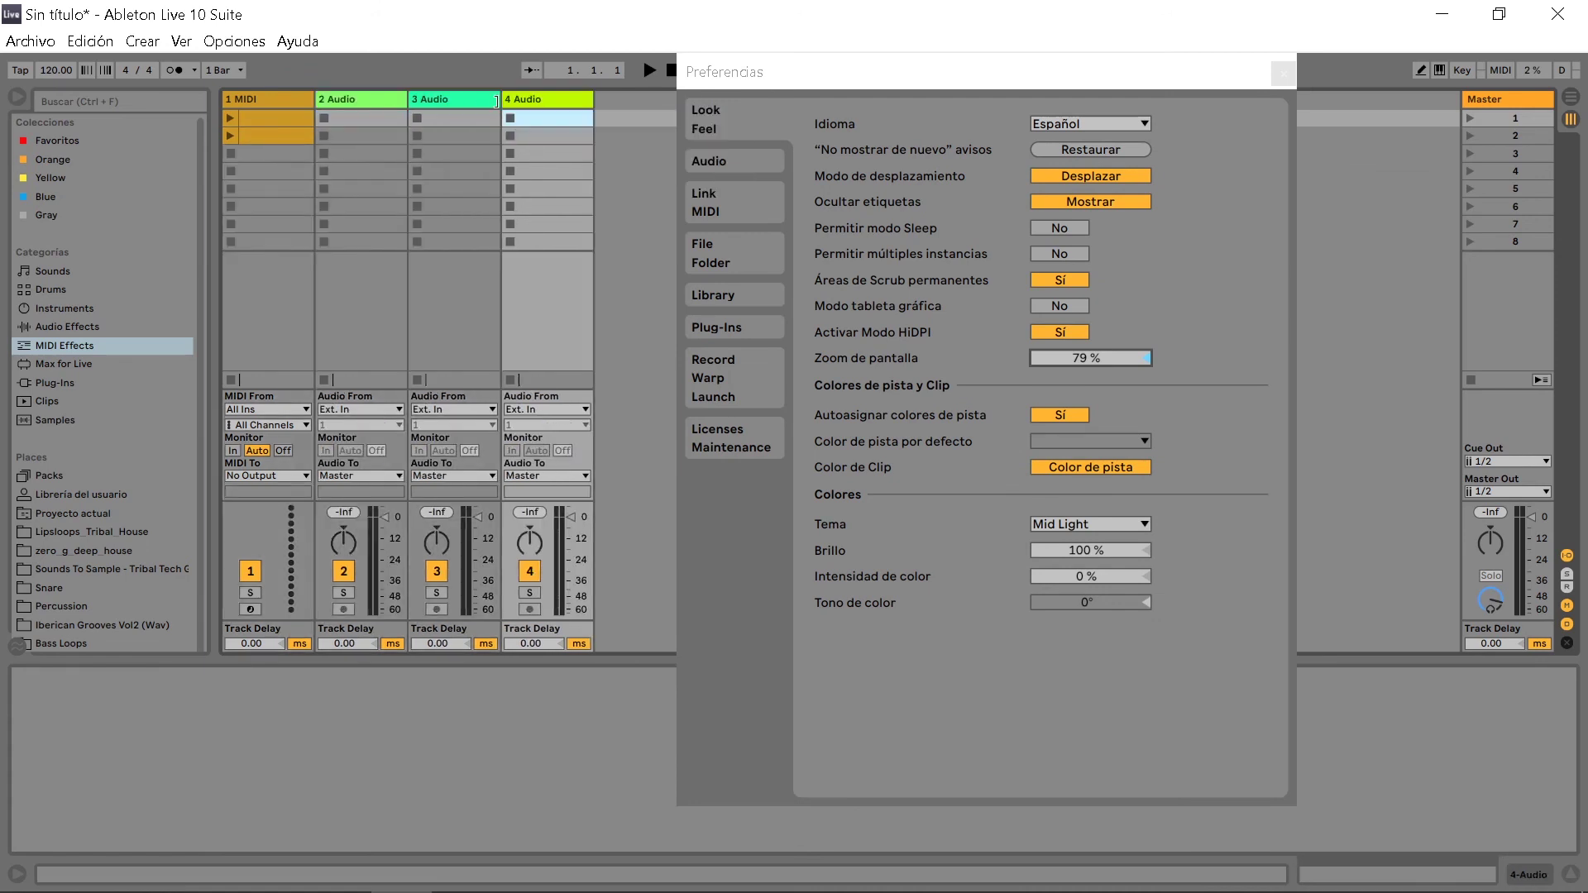
Try the Light interface theme and change the interface to a dark theme
click(1103, 526)
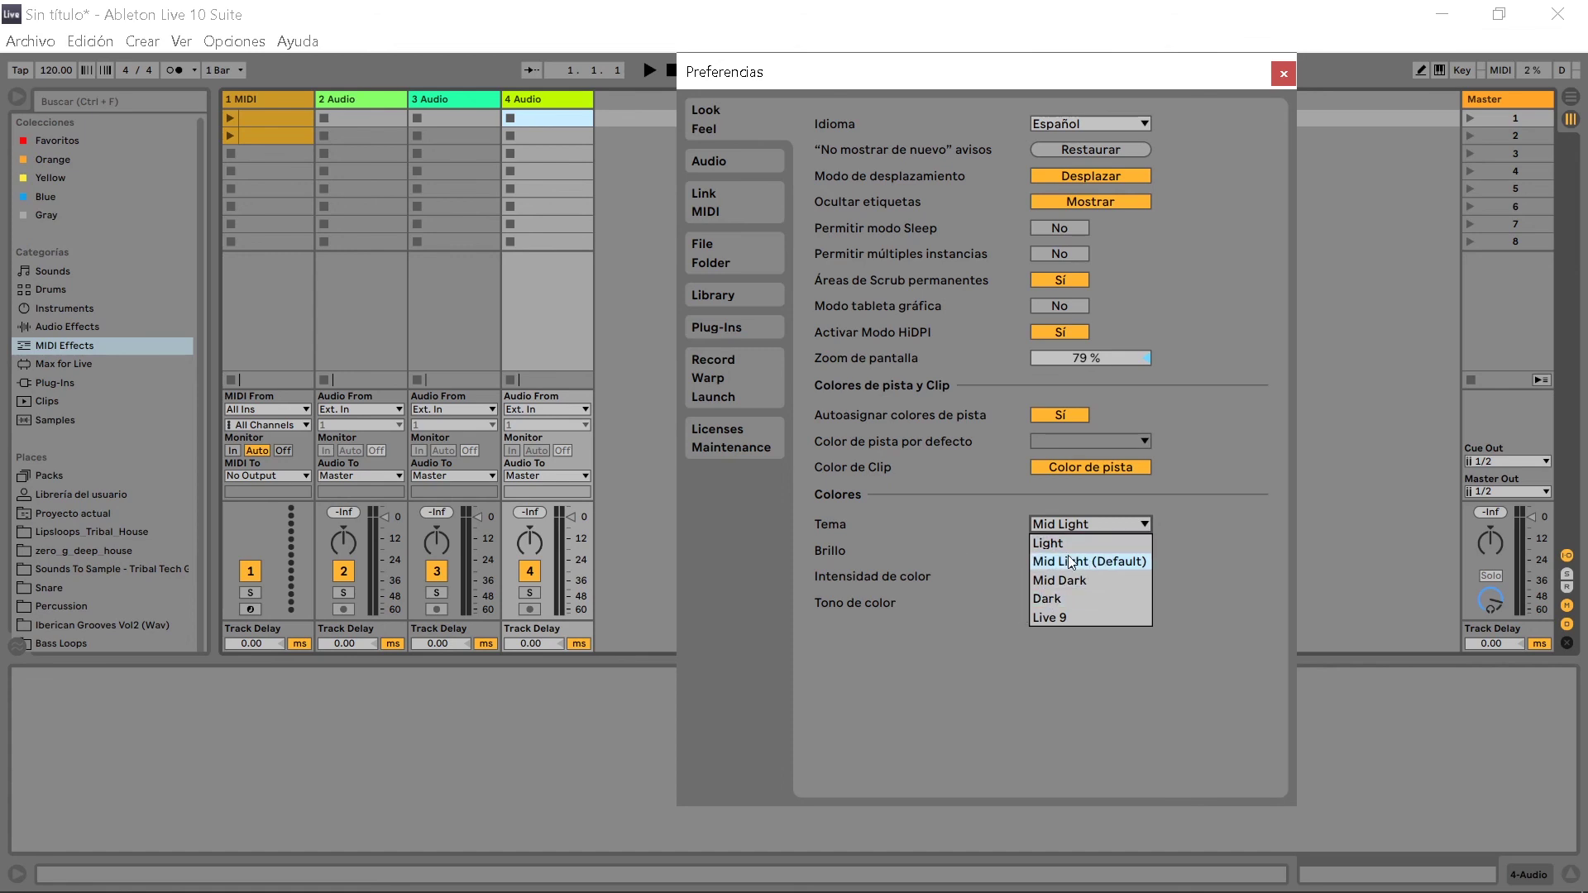
click(1059, 546)
click(1069, 529)
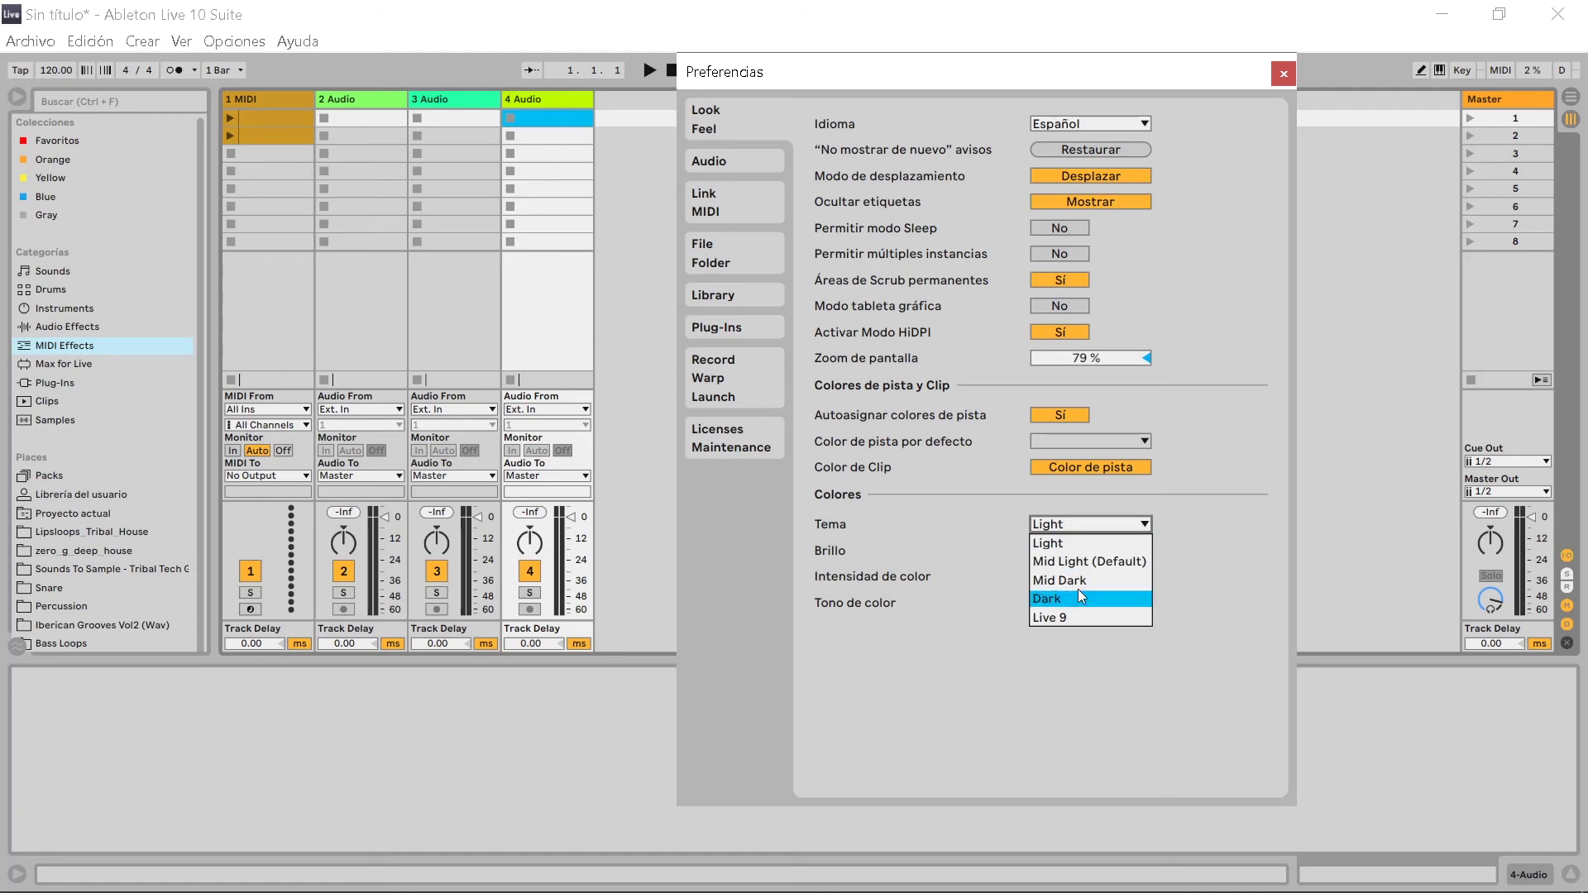
click(1079, 593)
click(1060, 524)
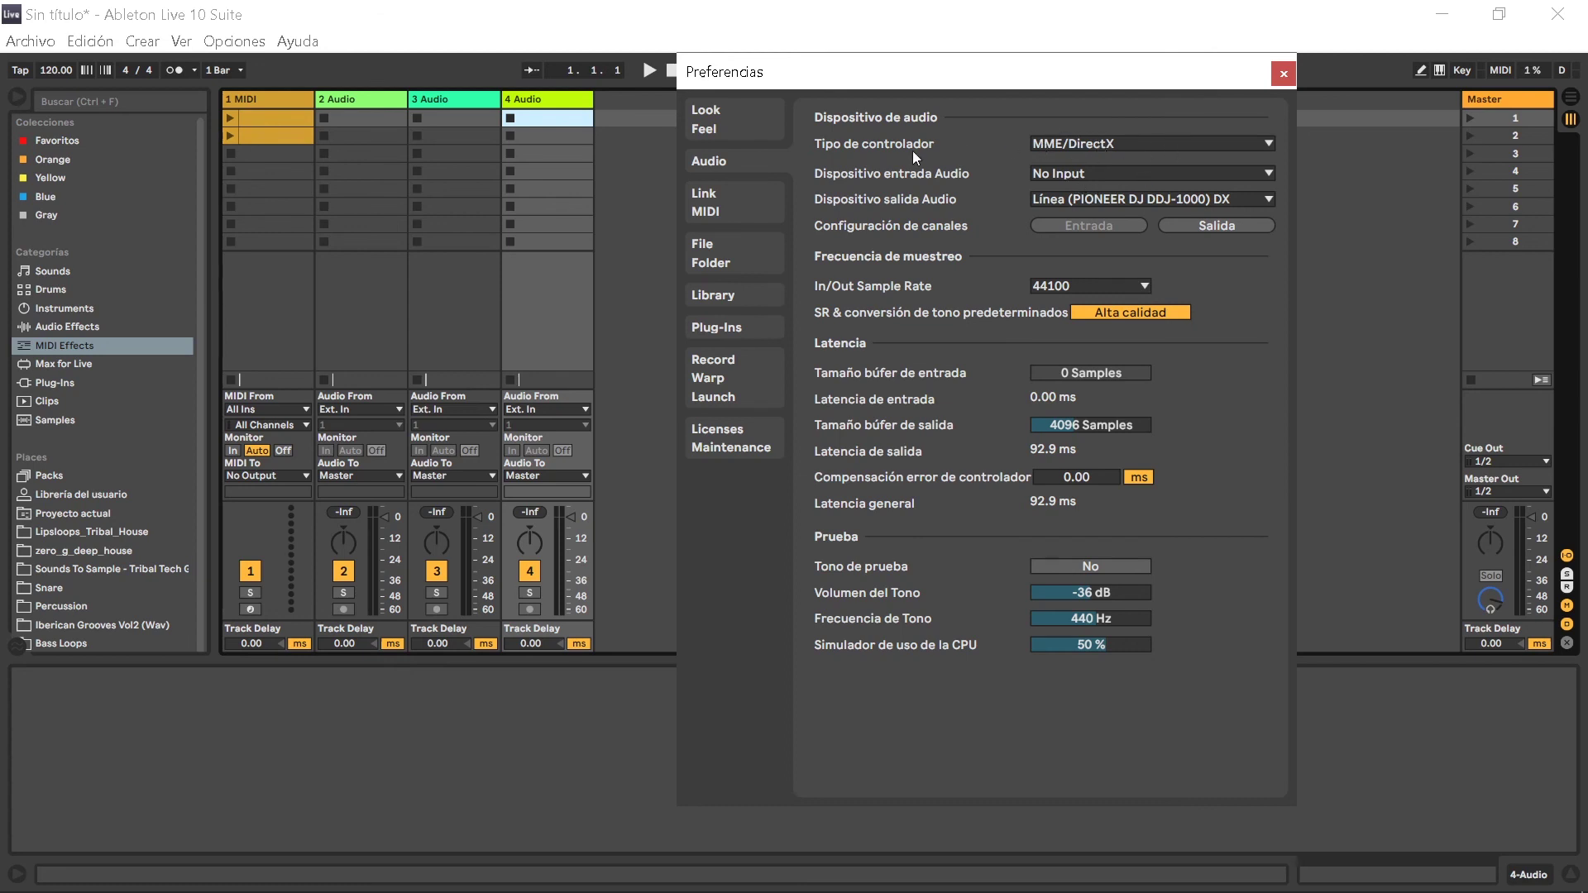
Select MME/DirectX as the audio driver type and Línea (PIONEER DJ DDJ-1000) DX as the audio output device
click(1099, 143)
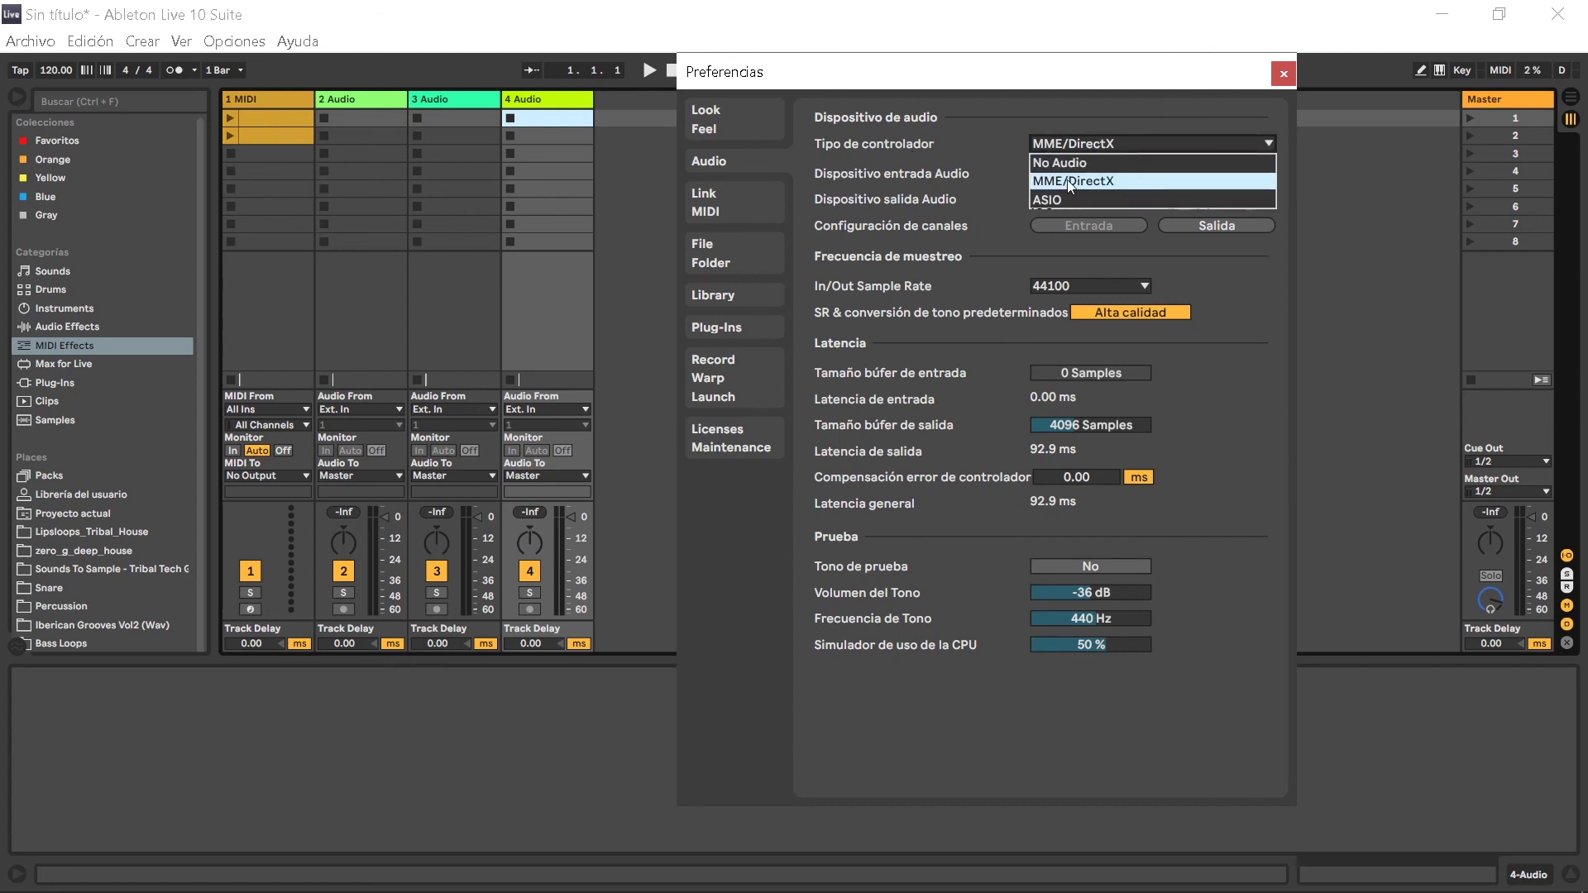
click(989, 106)
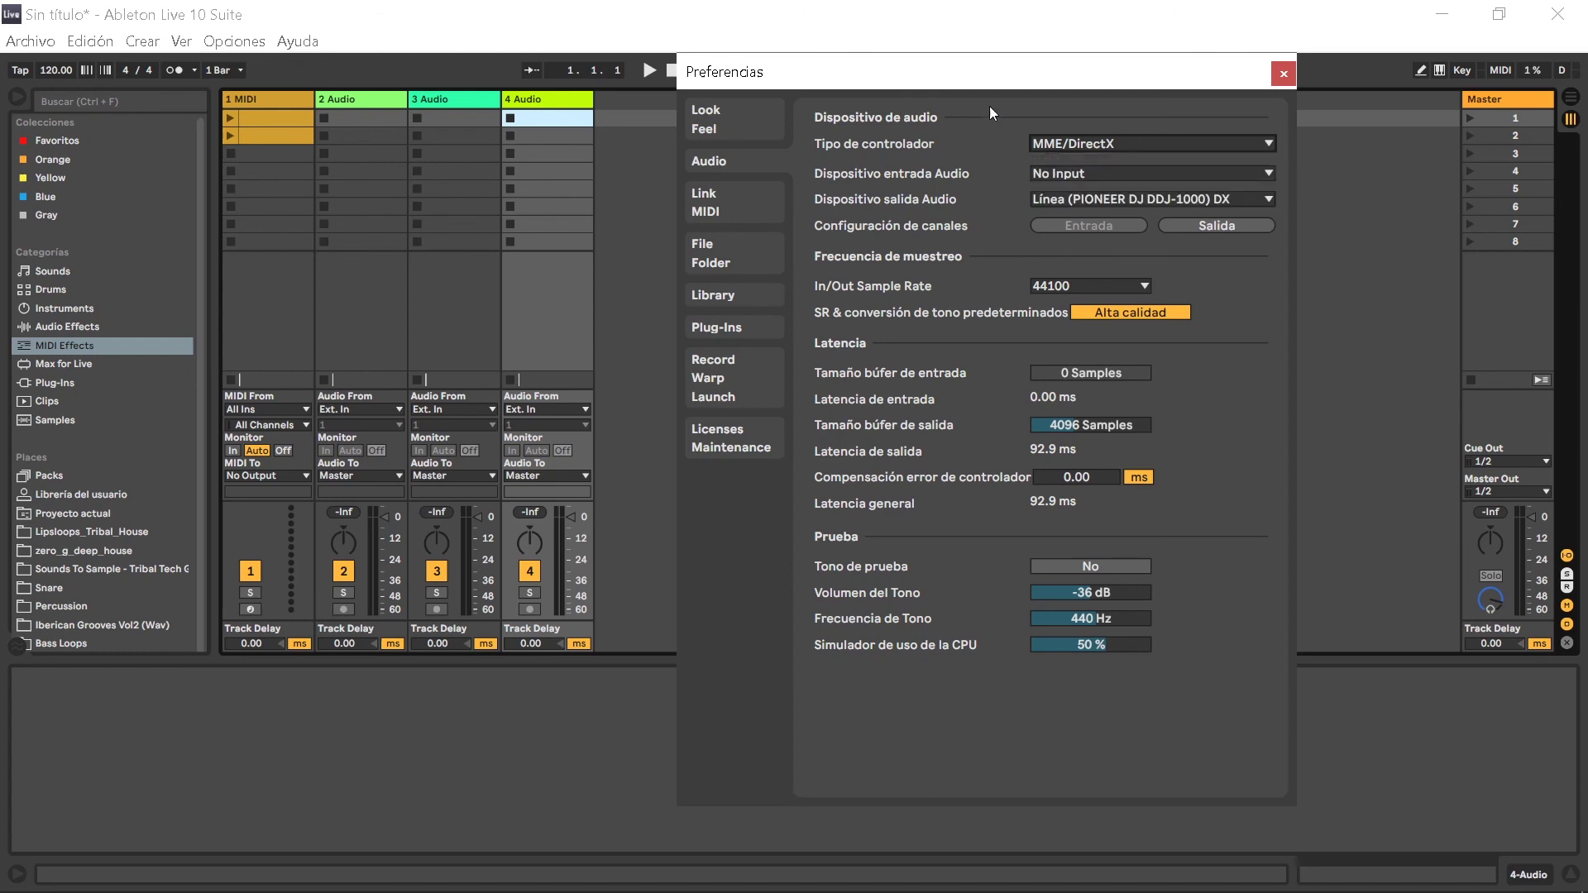
click(1077, 146)
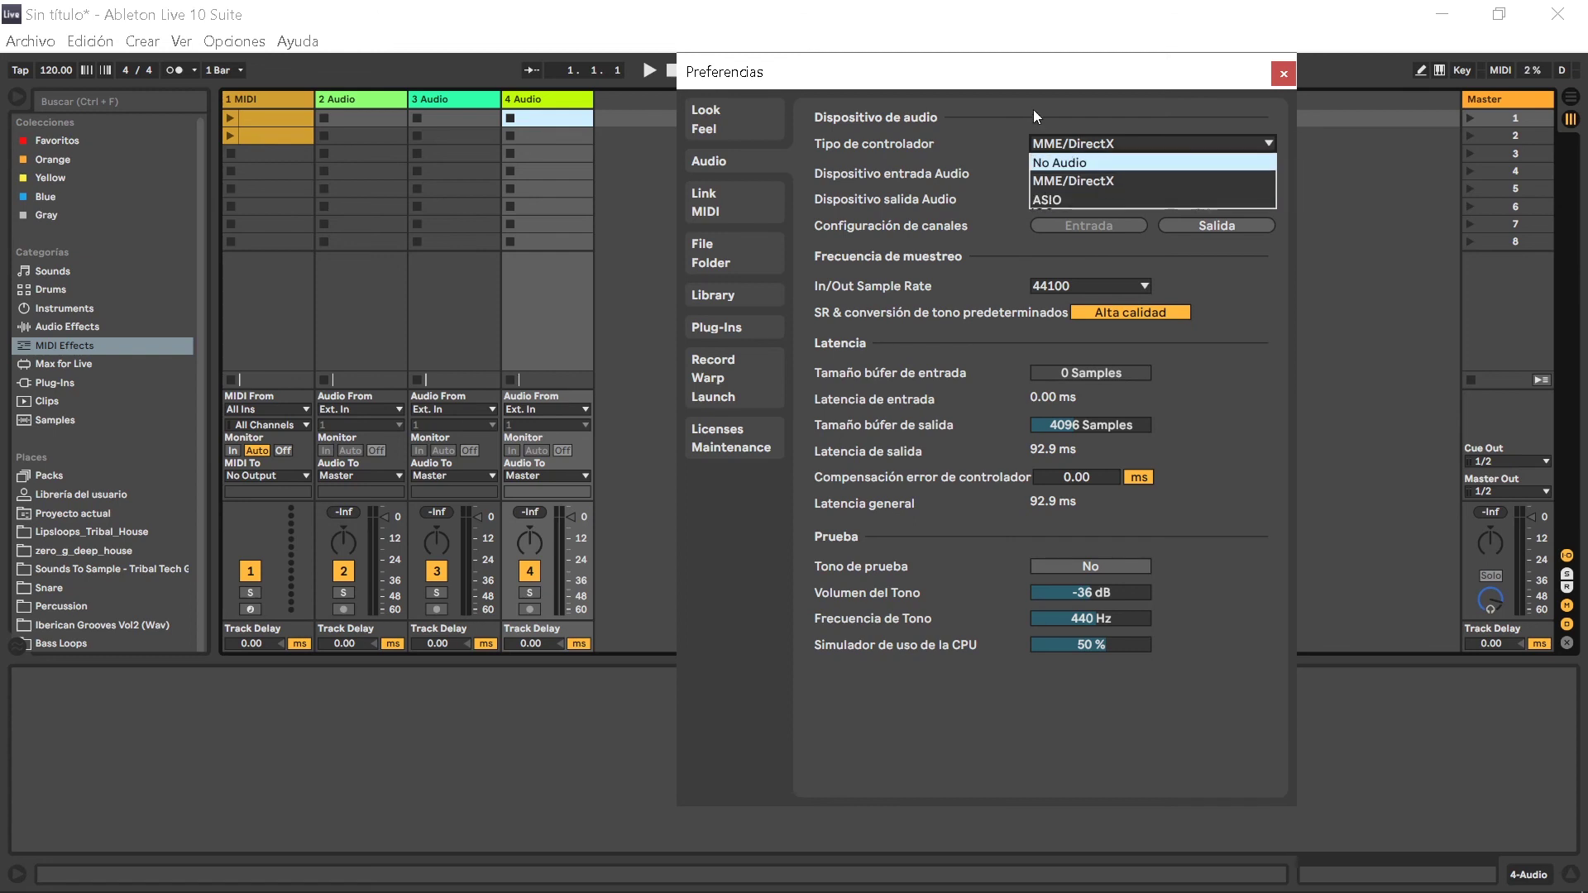
click(1060, 183)
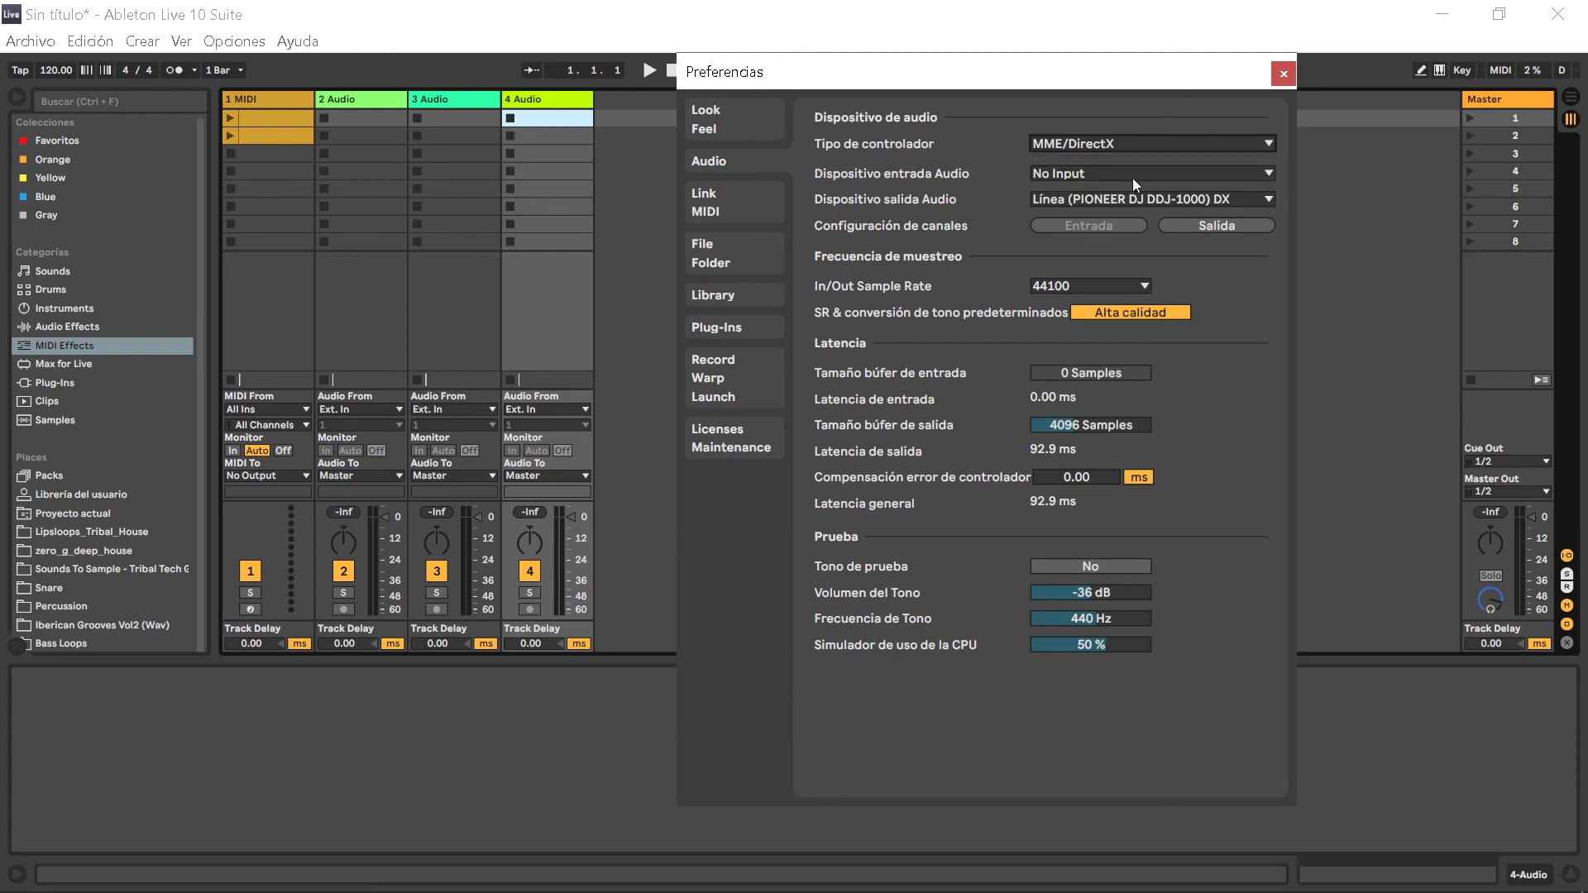
click(1090, 200)
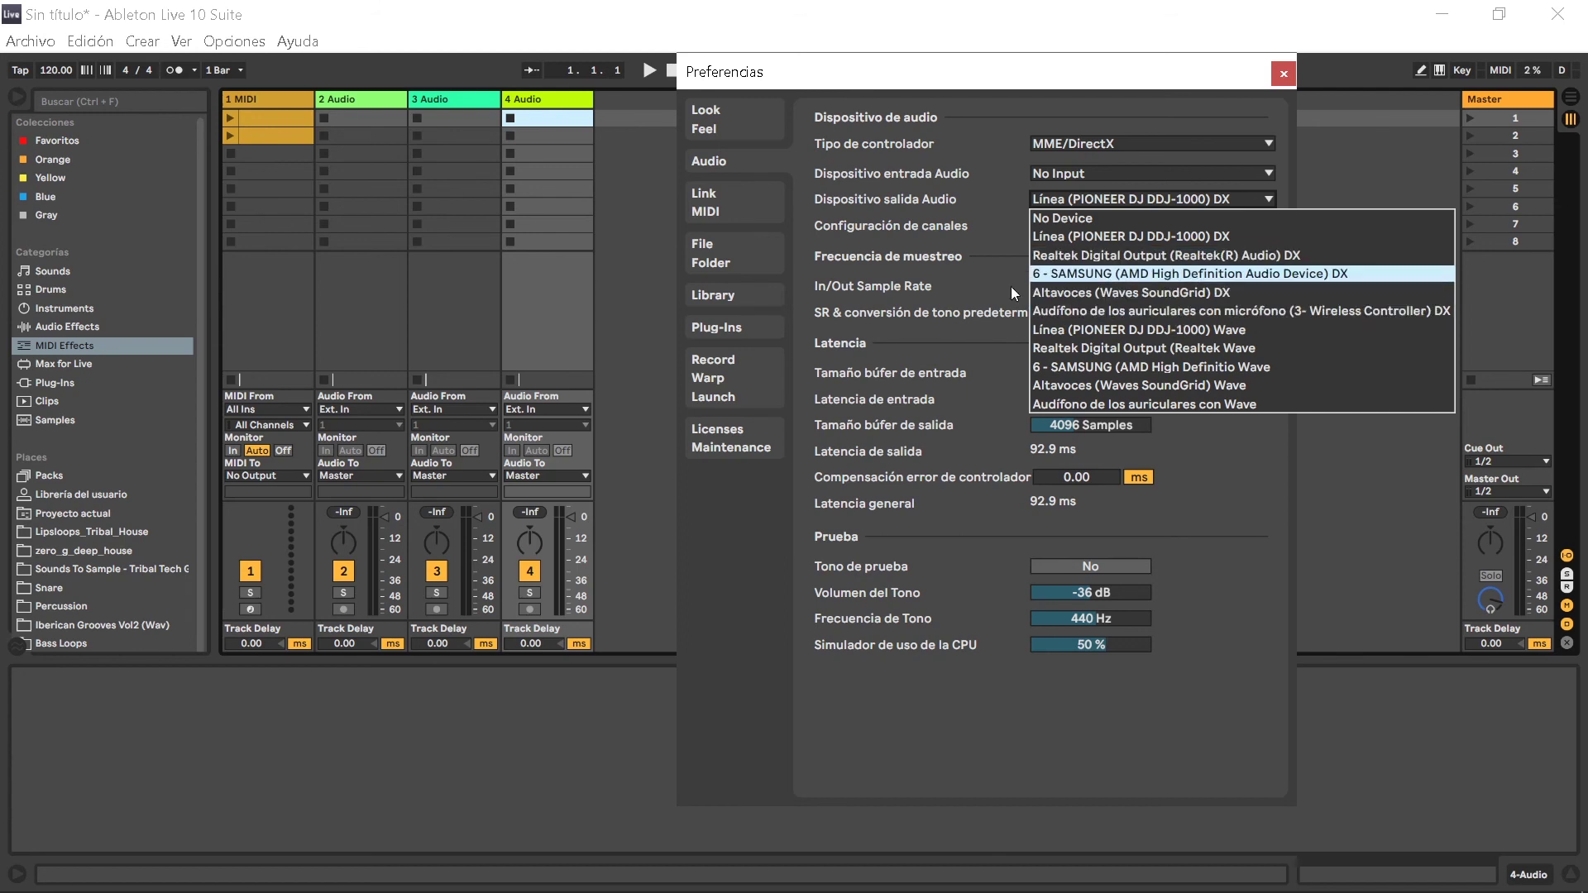
click(1147, 235)
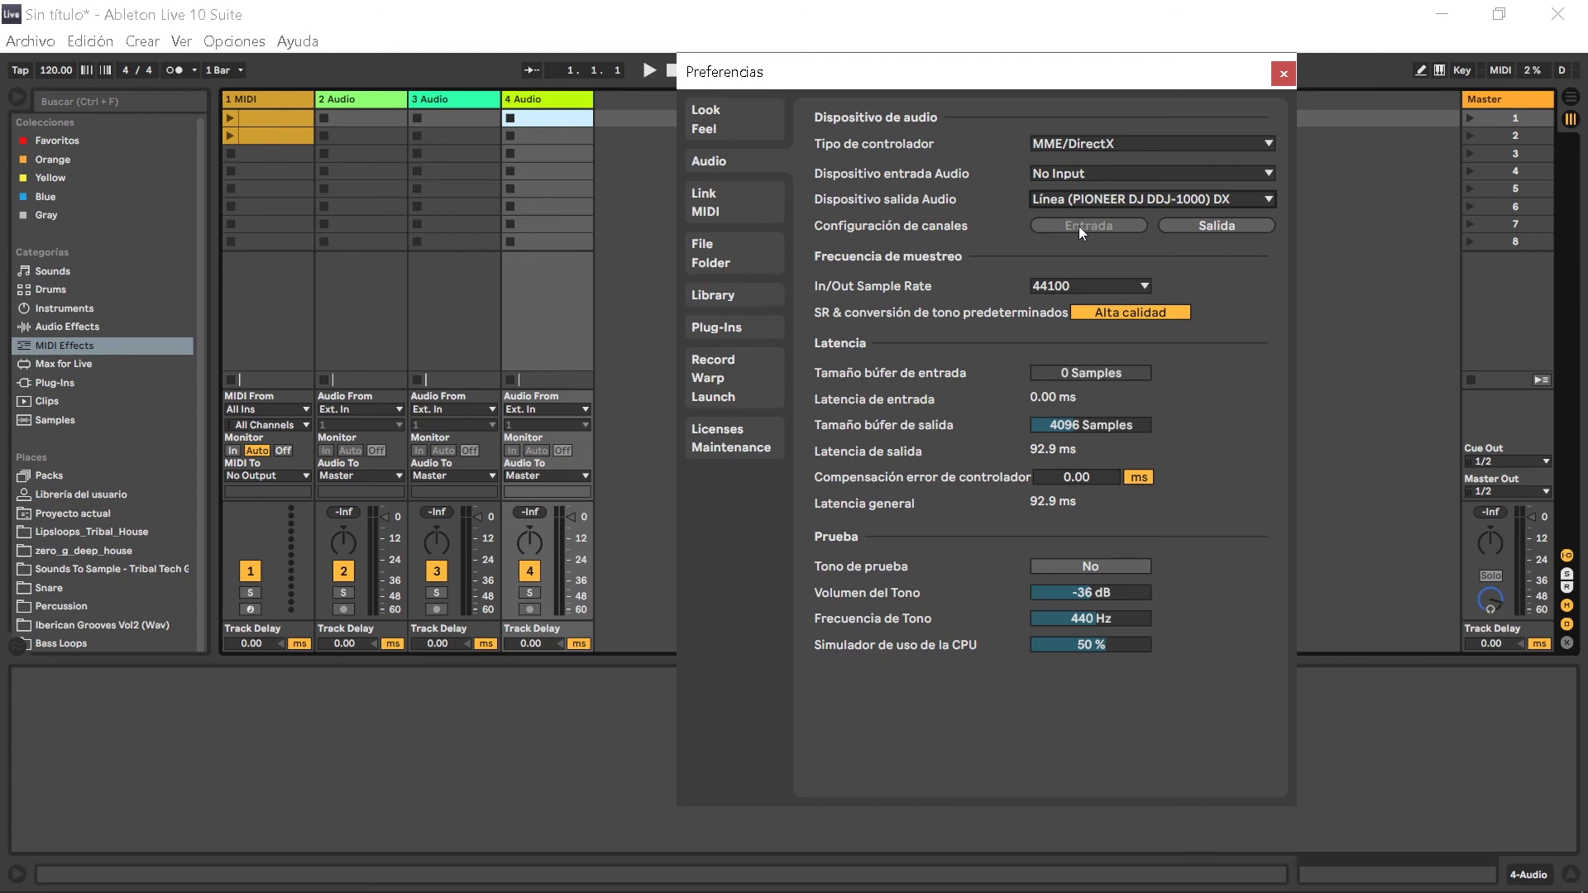
Check the sample rate choices, and review the Link/MIDI and File/Folder preferences
click(1139, 286)
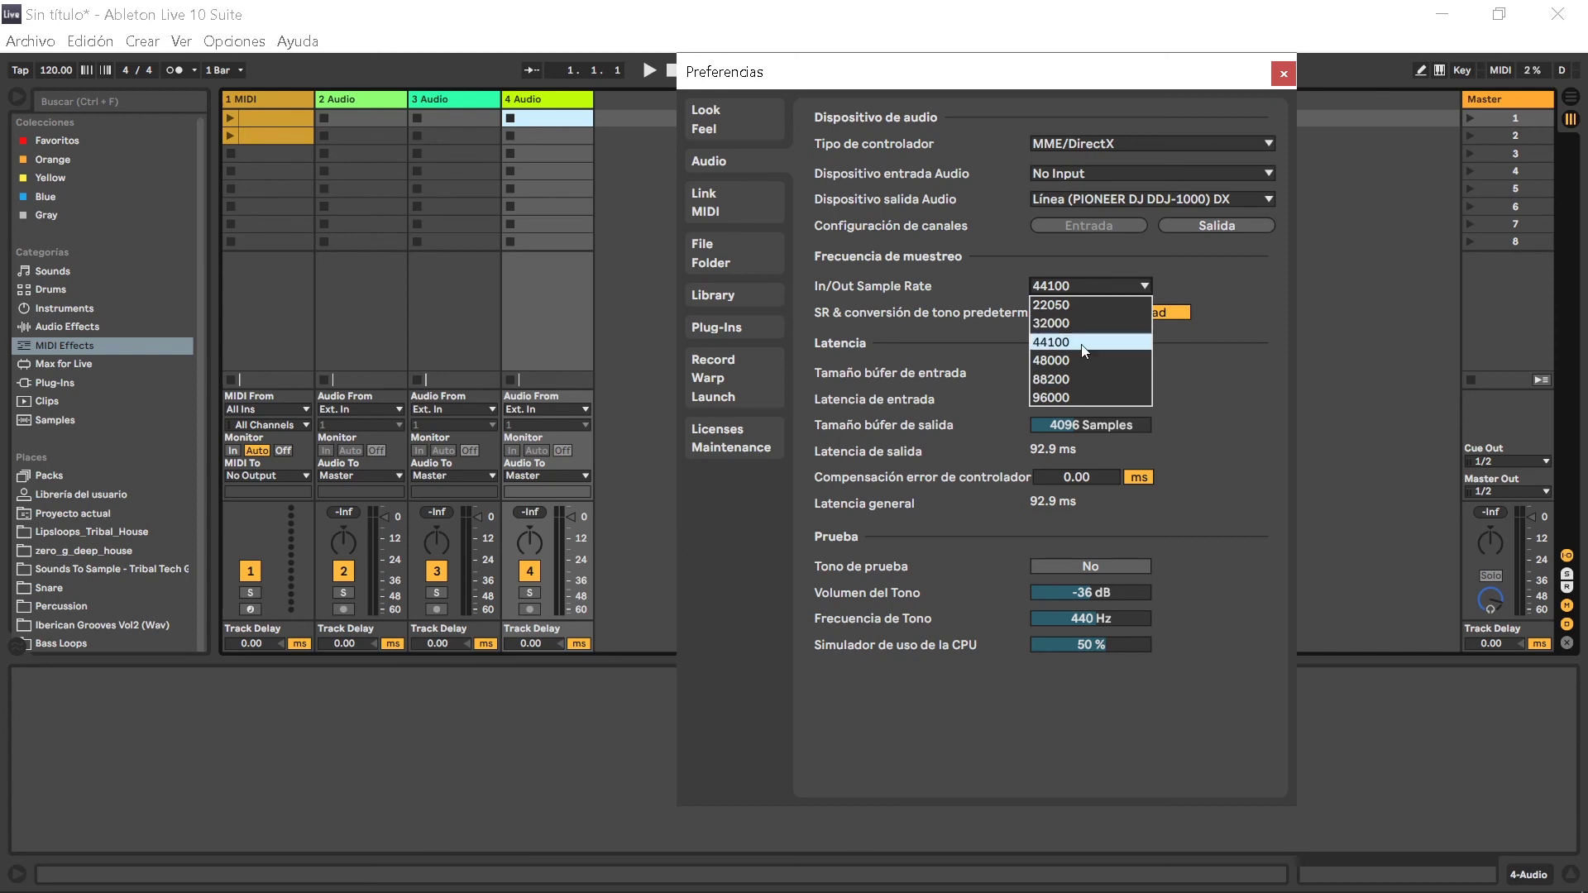
click(742, 210)
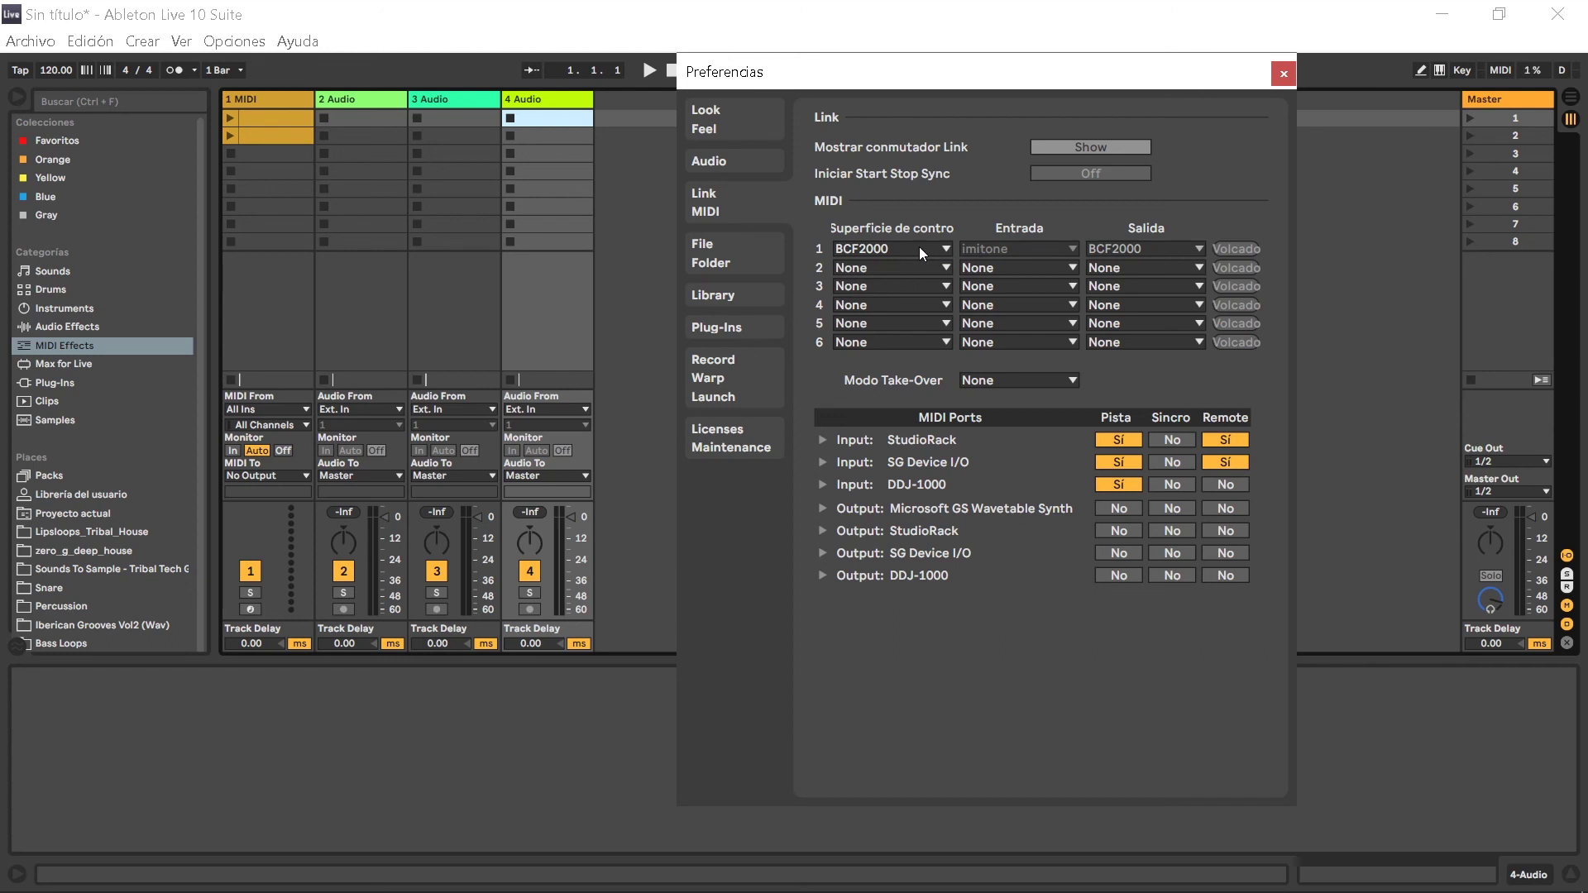
click(716, 248)
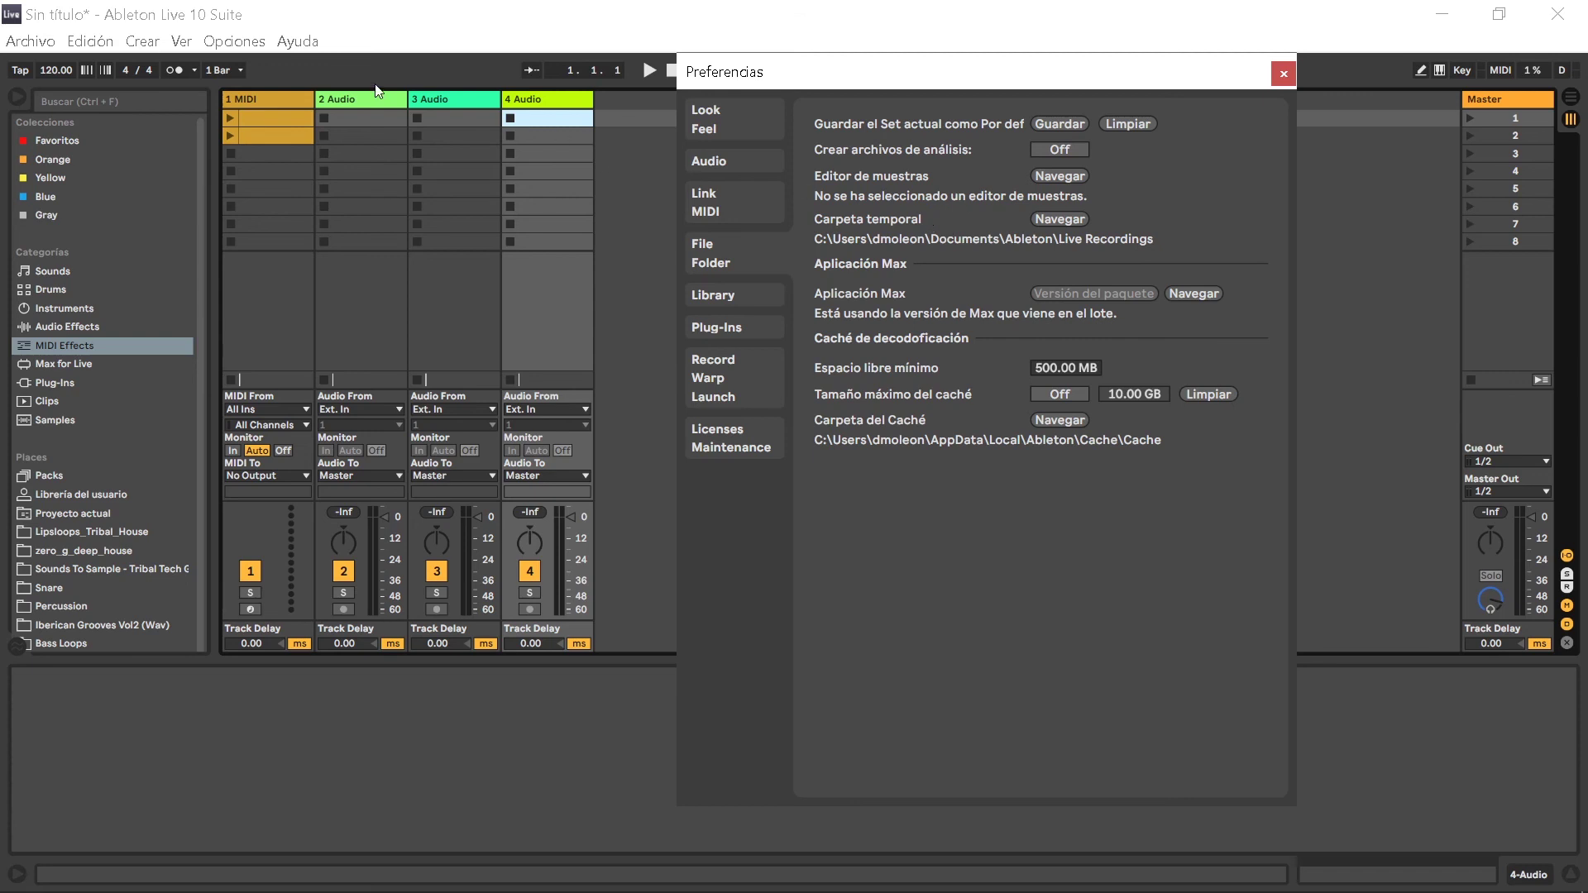
Select the 4 Audio track, and view the MIDI track's first and second clips
click(540, 101)
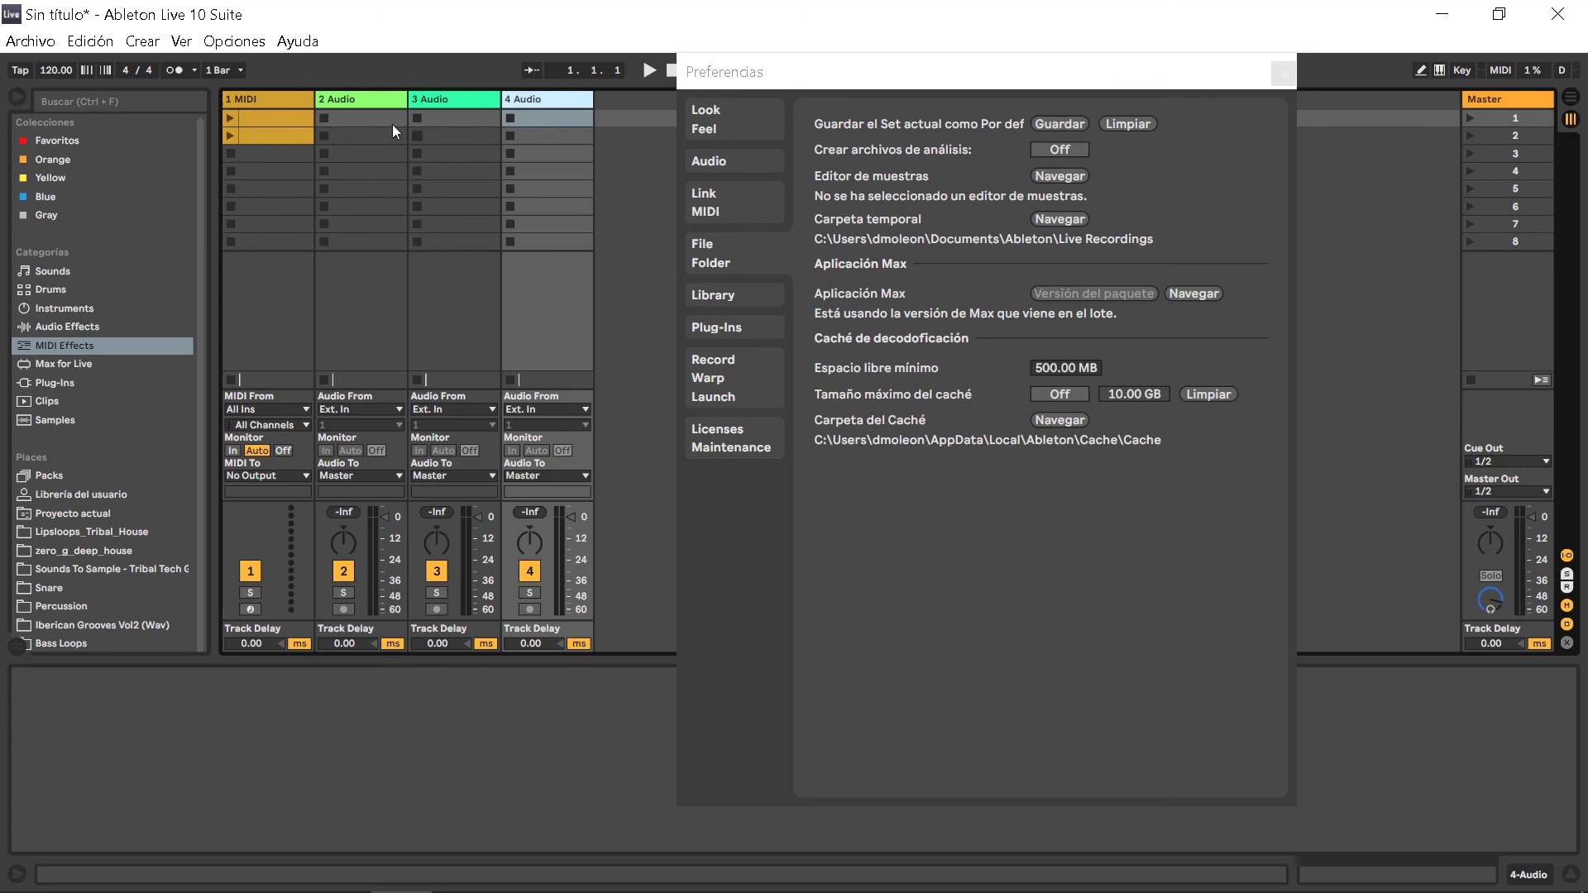
click(265, 121)
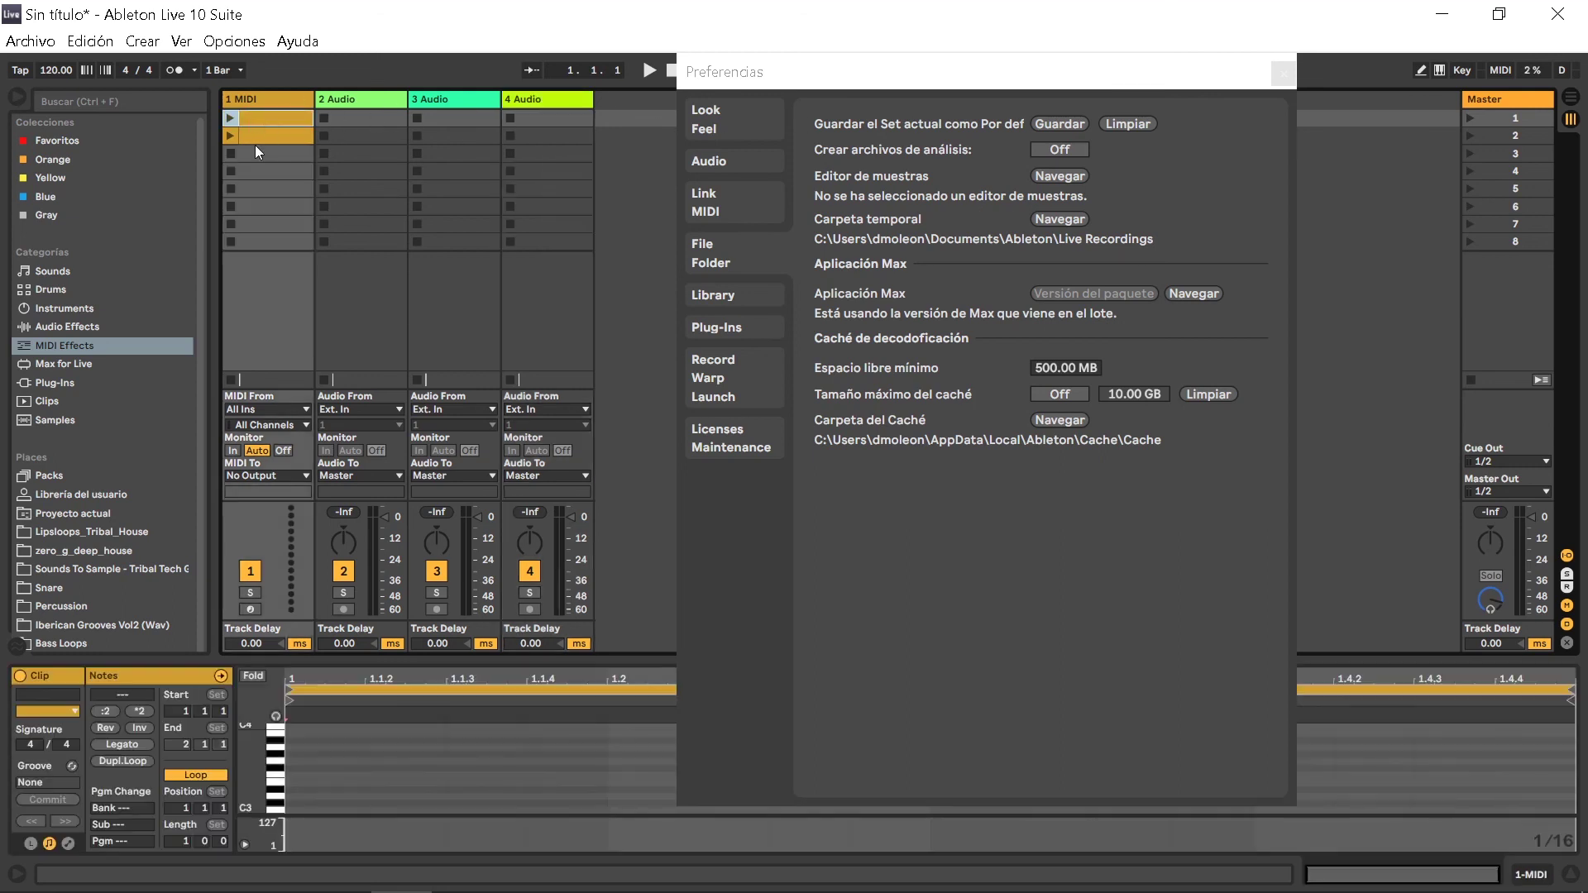
click(267, 135)
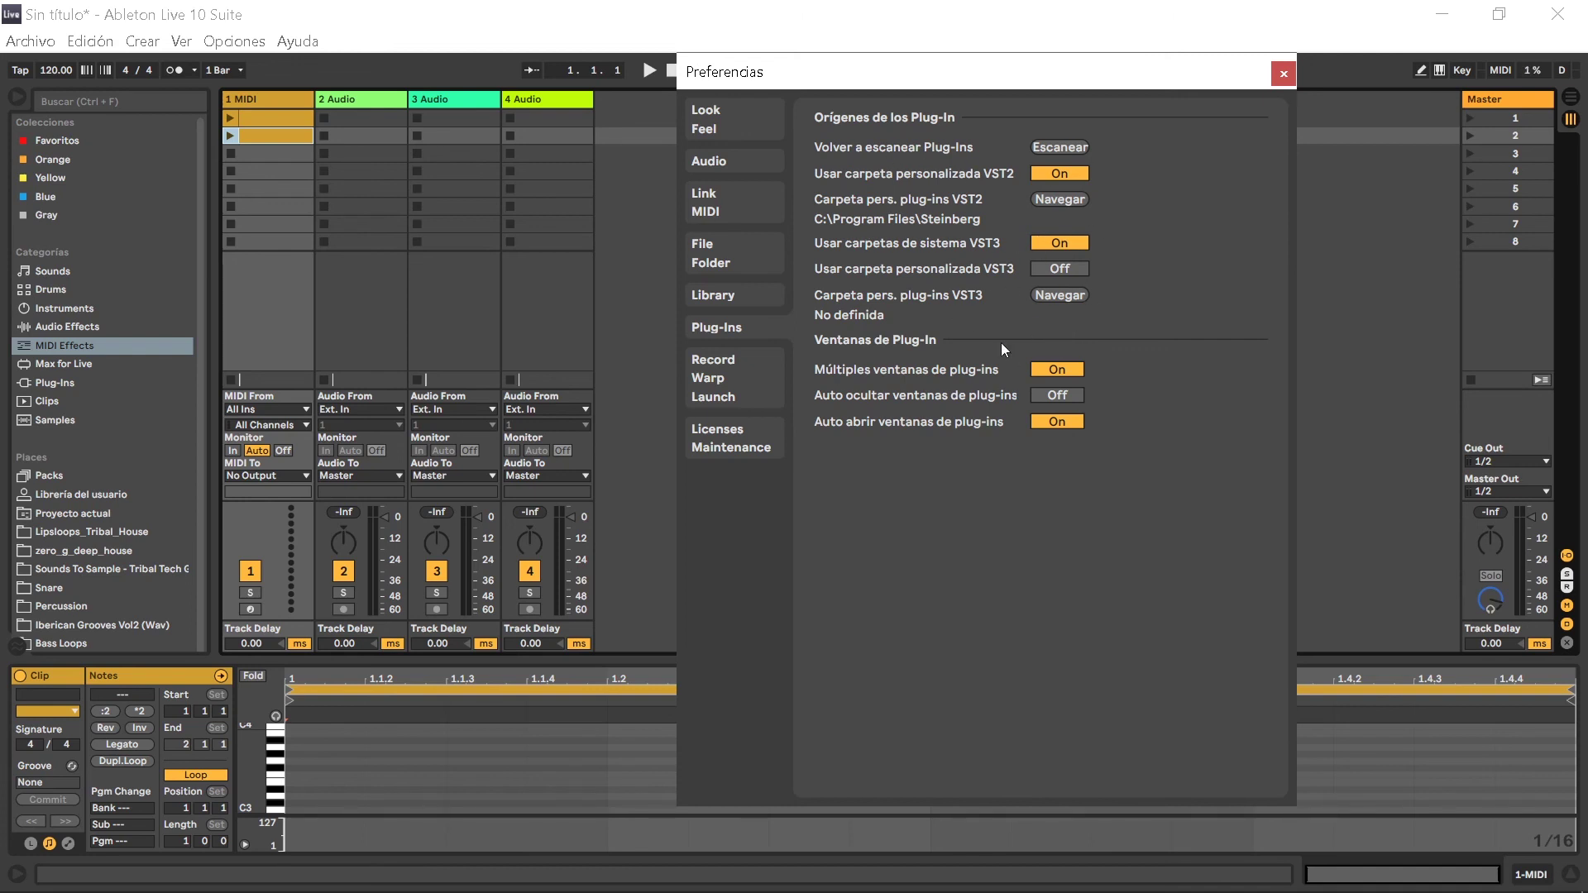
Review the Record/Warp/Launch preferences and try to arm the 4 Audio track for recording
click(749, 404)
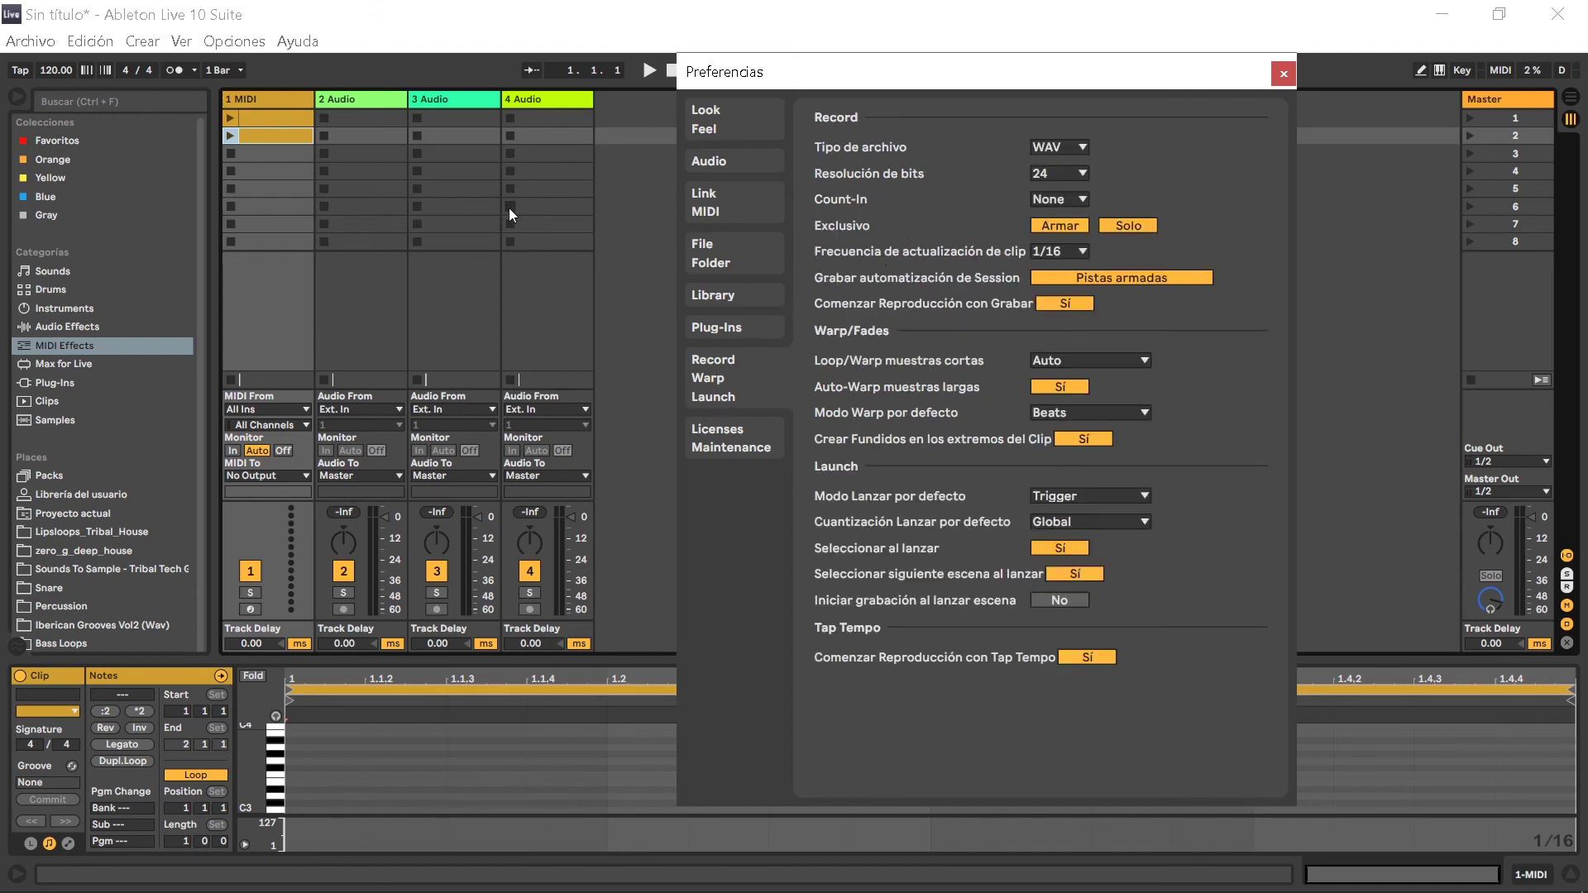
click(552, 104)
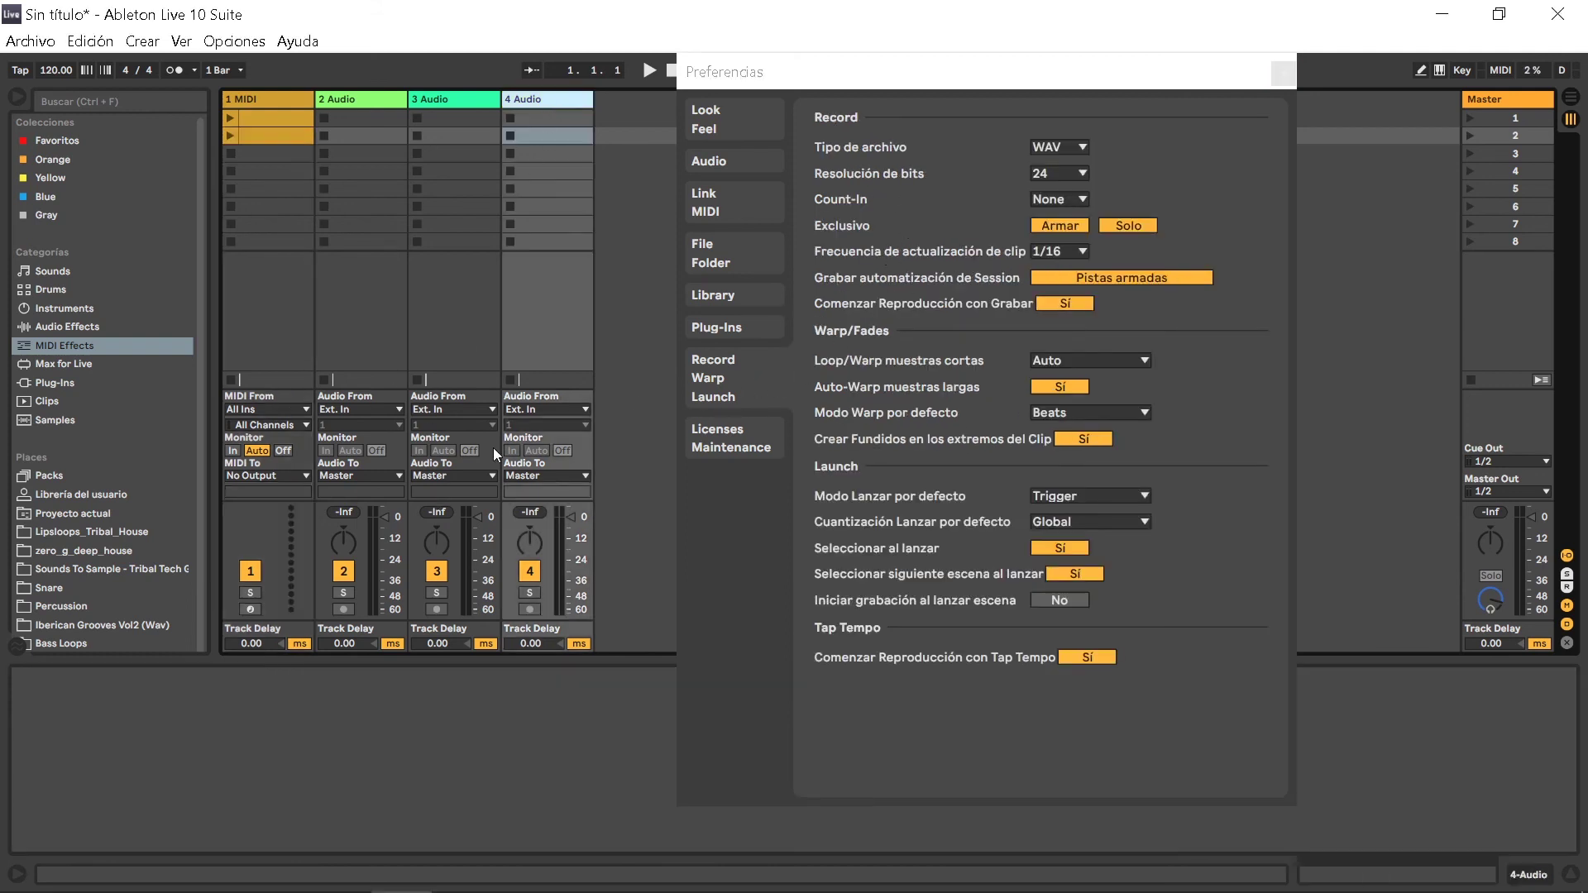
click(526, 609)
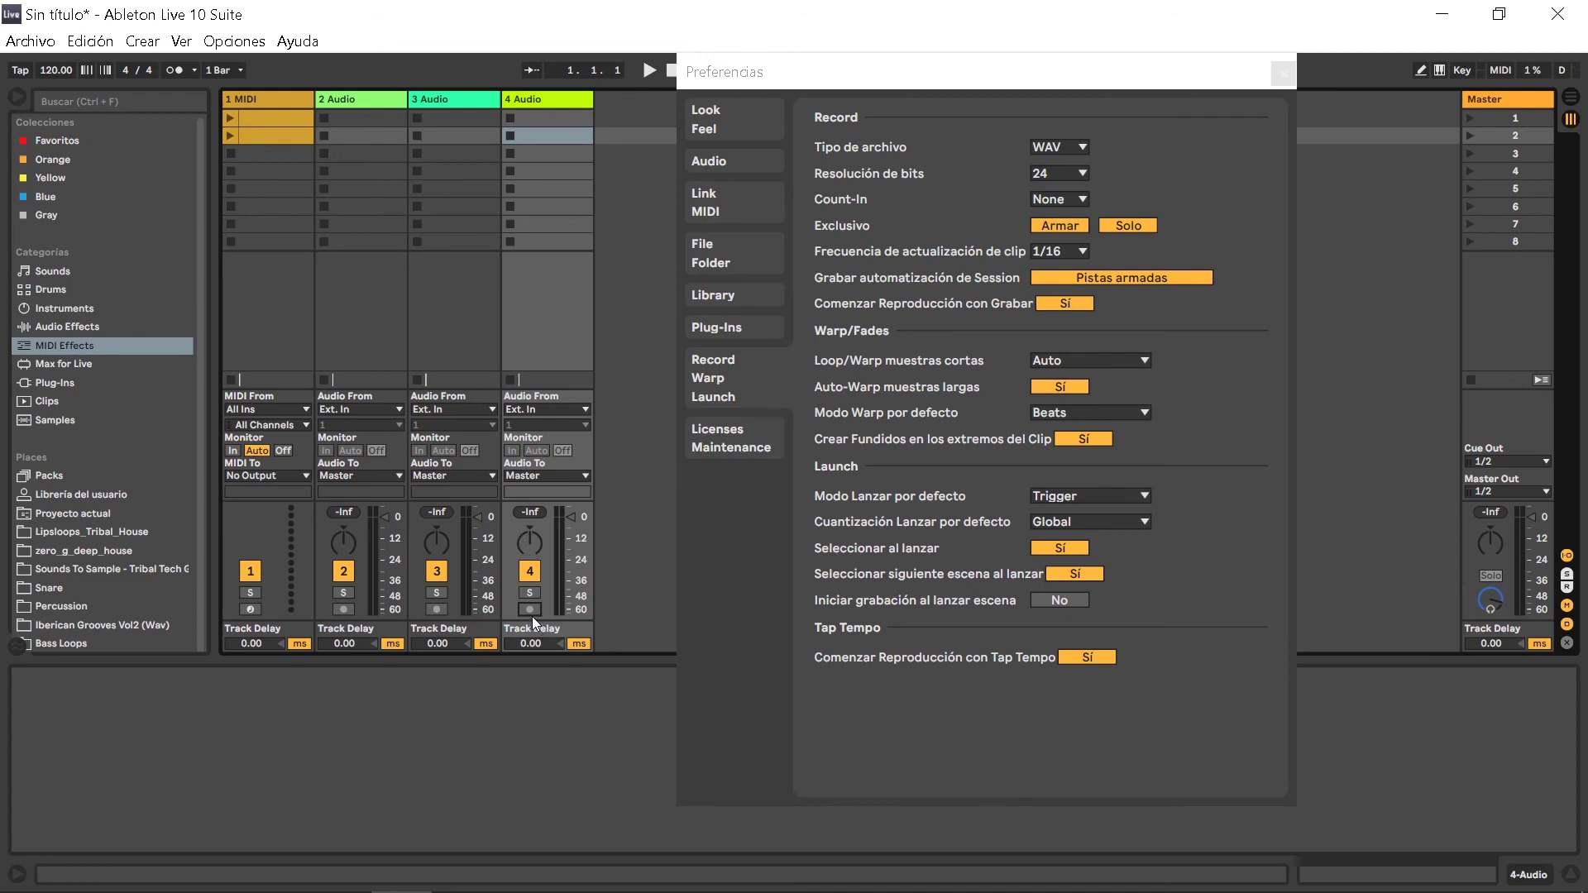
Check the available audio input devices and return to the Record/Warp/Launch preferences
click(743, 153)
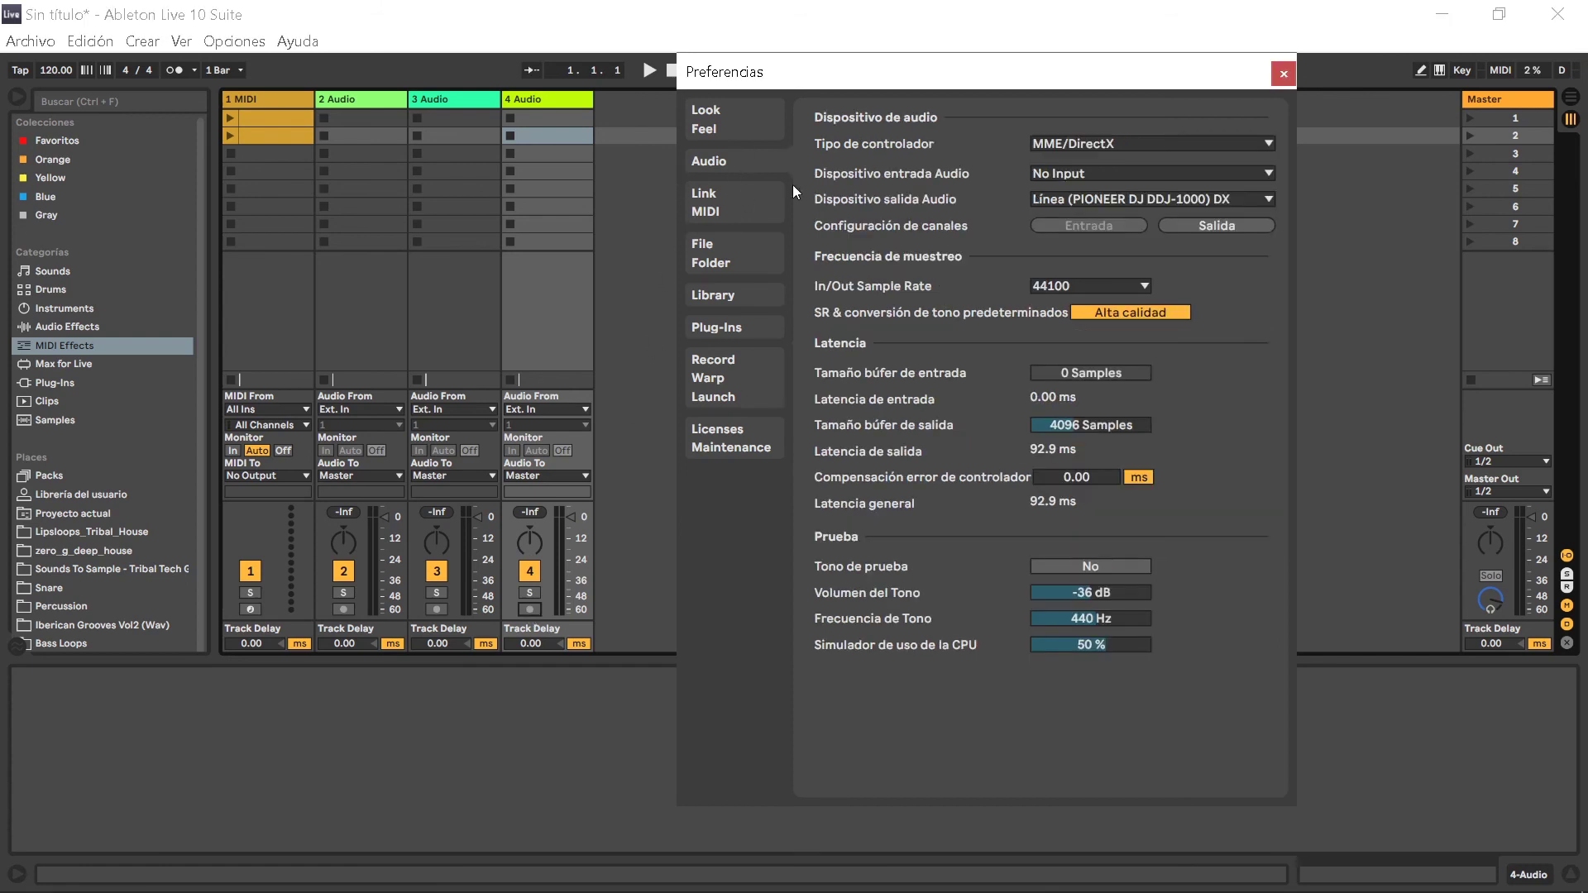
click(1040, 171)
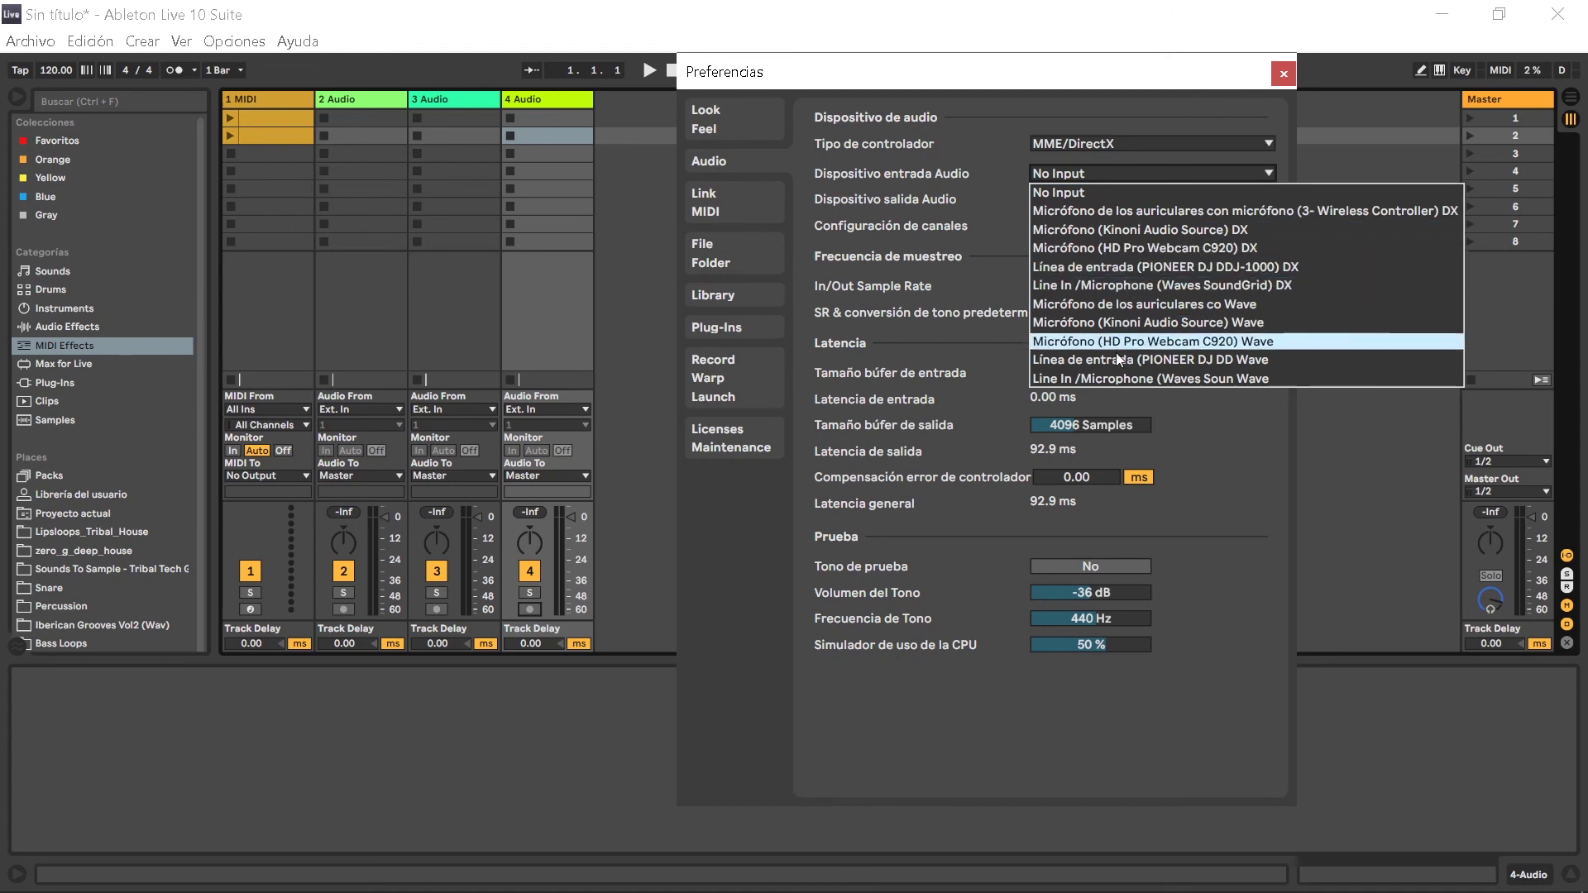
click(1118, 249)
click(747, 387)
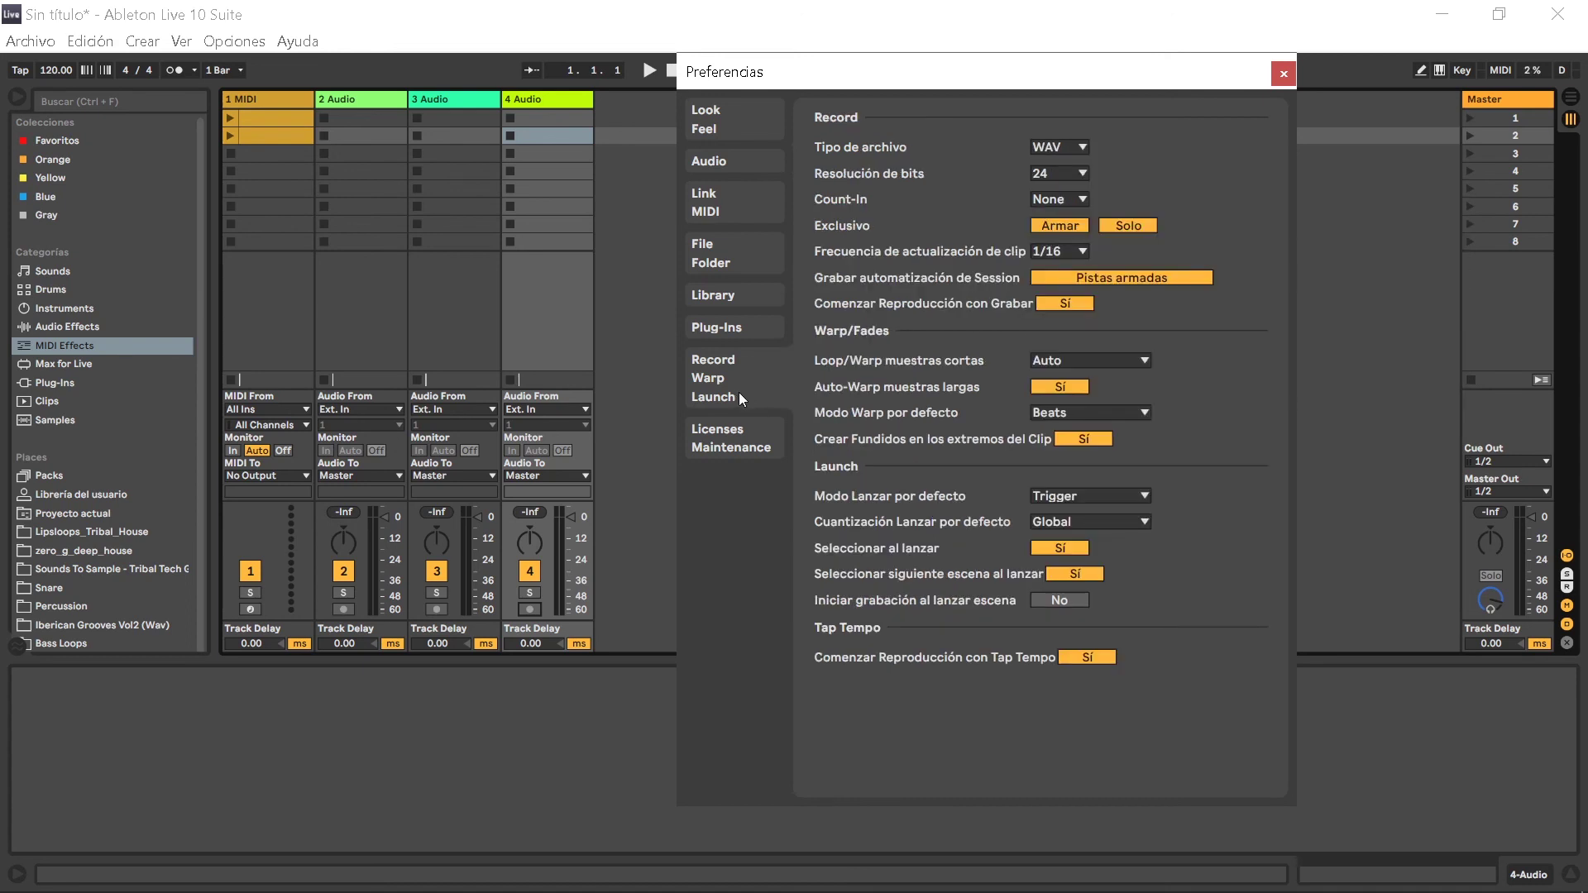